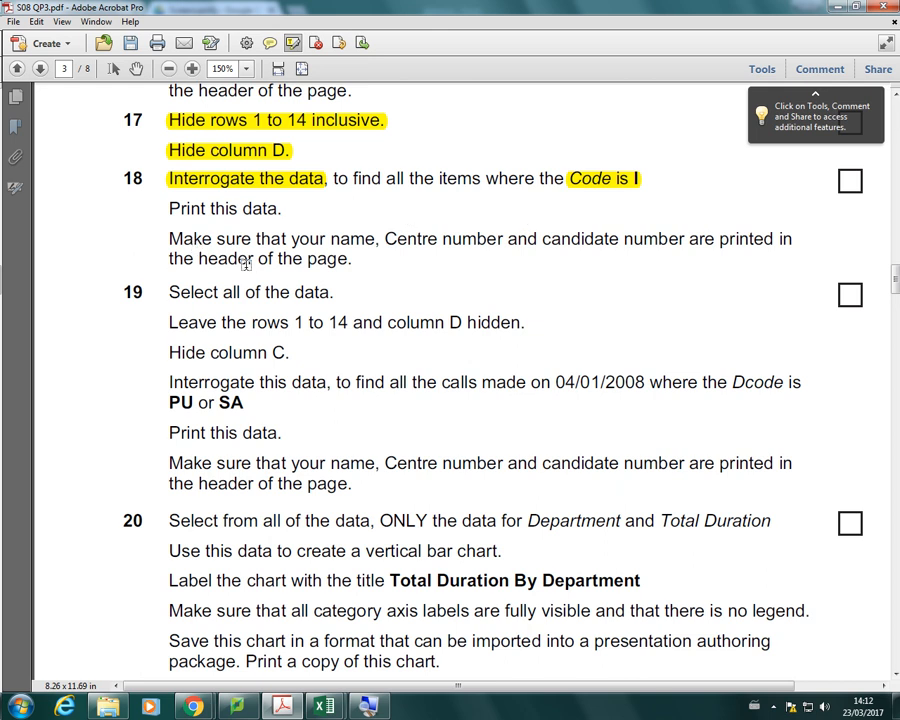
Switch to the j8phone workbook in Excel, add filters to the header cells A15:E15, and open the Code column's filter
mouse_move(323, 706)
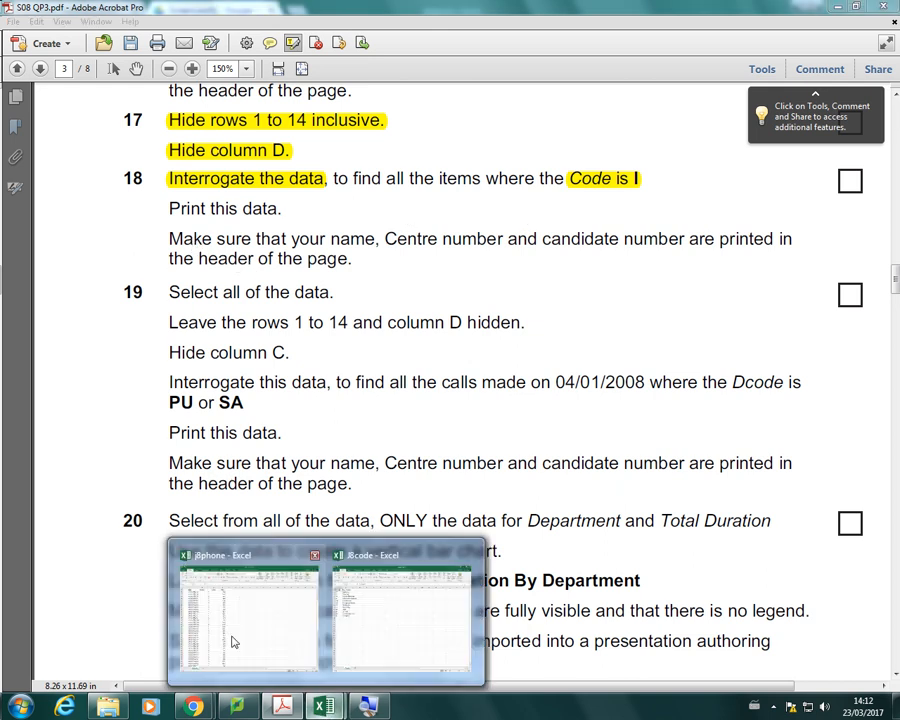
left_click(257, 653)
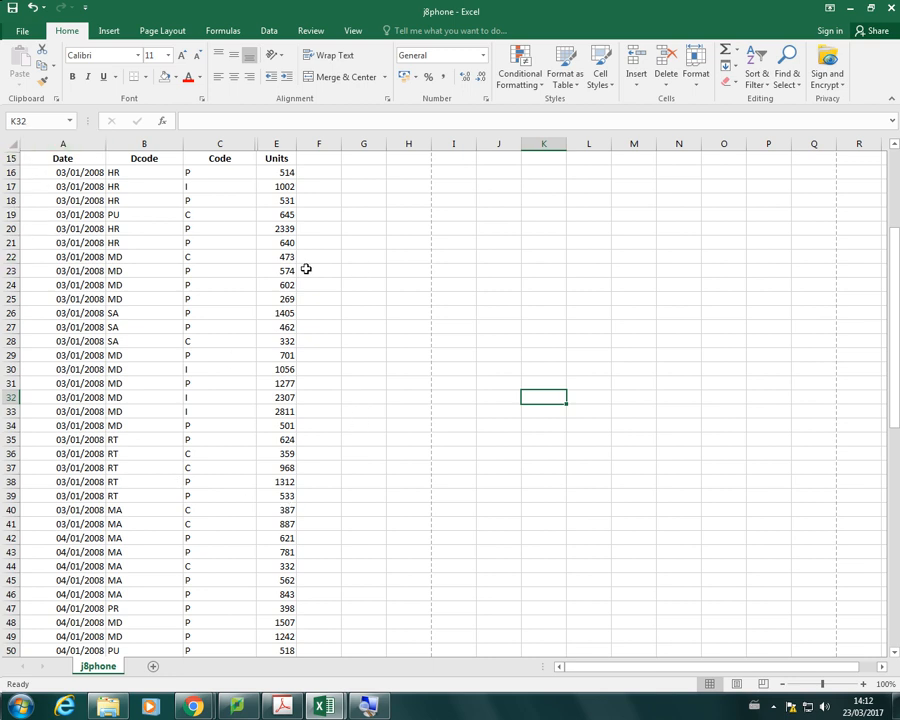
left_click_drag(60, 159, 269, 158)
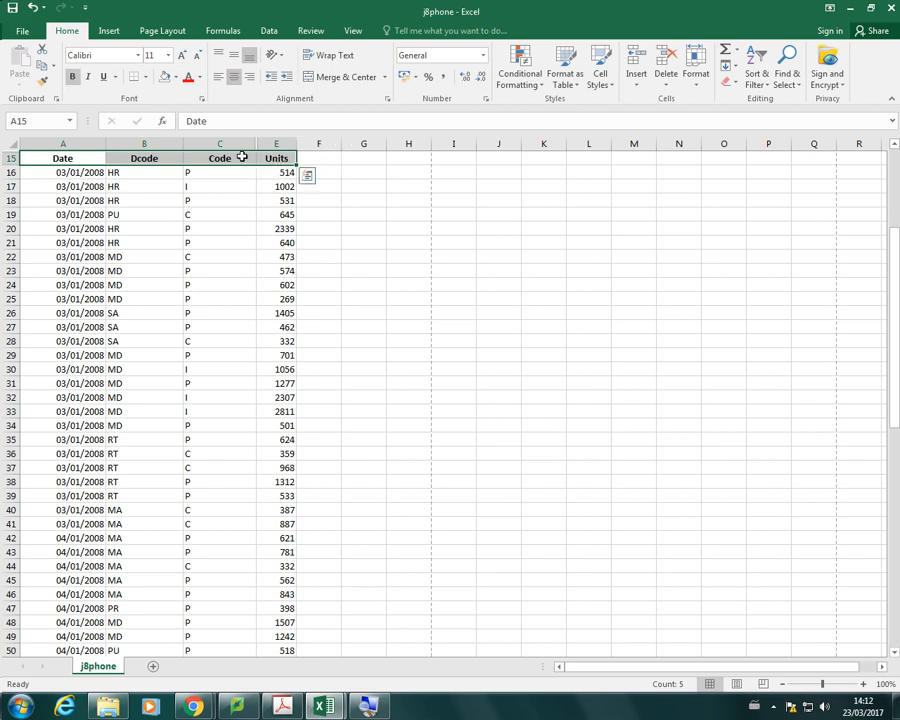
left_click(757, 68)
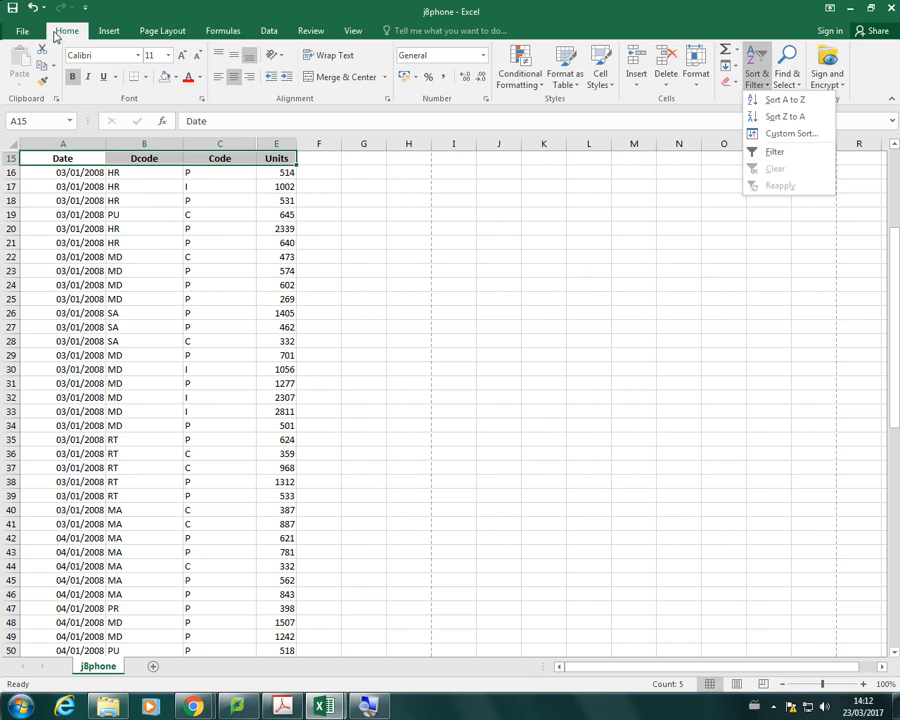
left_click(769, 155)
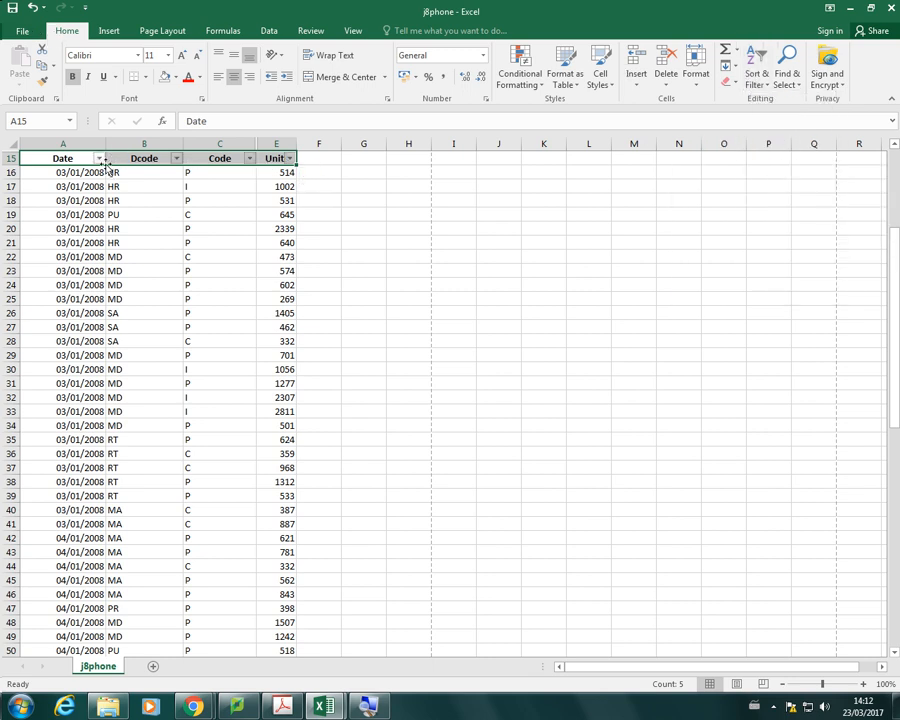
left_click(250, 160)
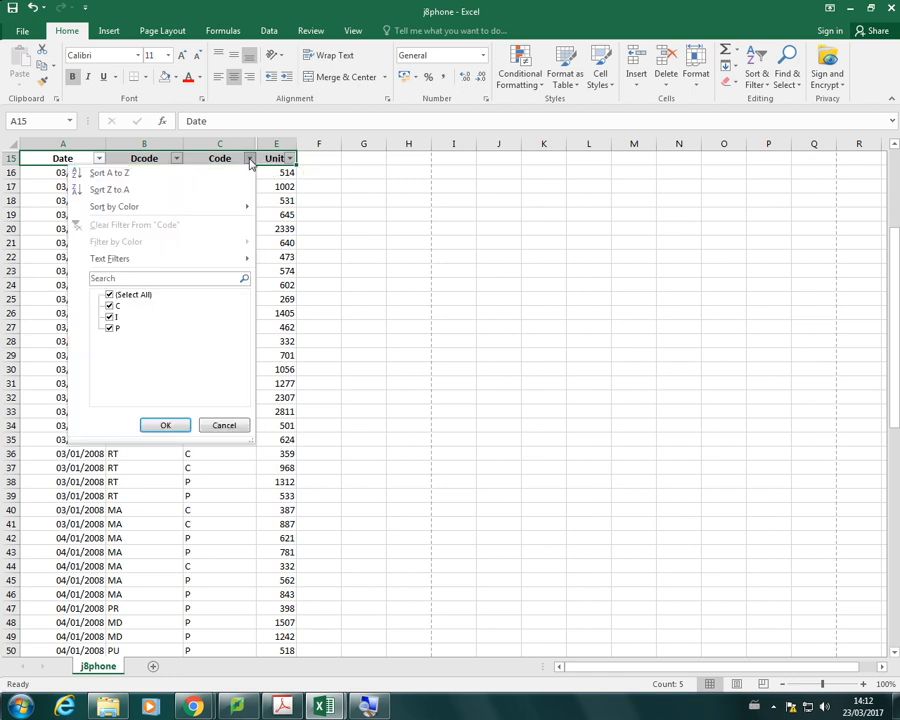
left_click(108, 295)
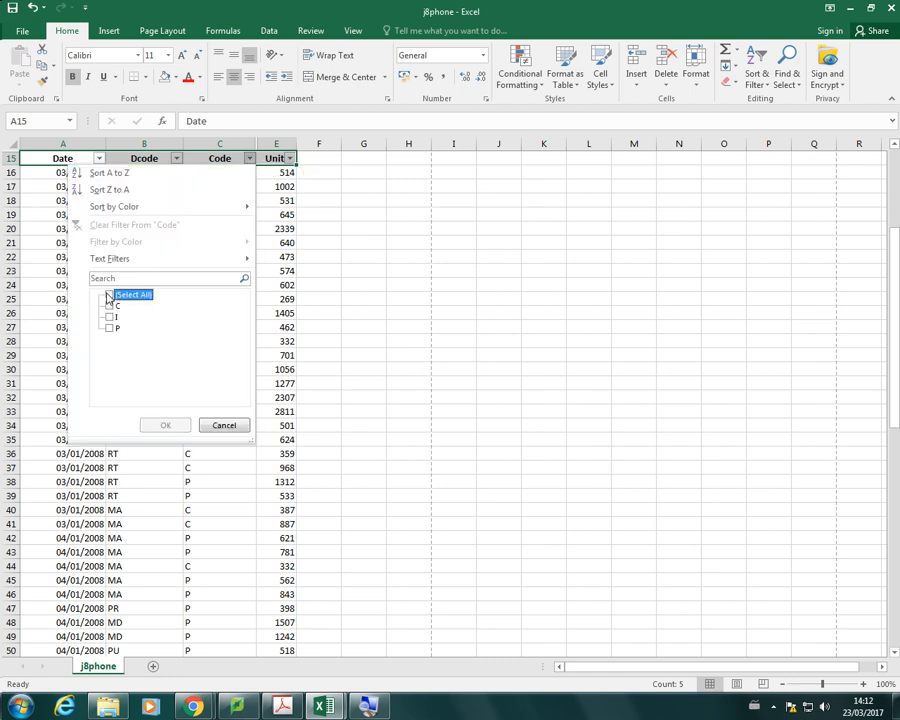
left_click(109, 316)
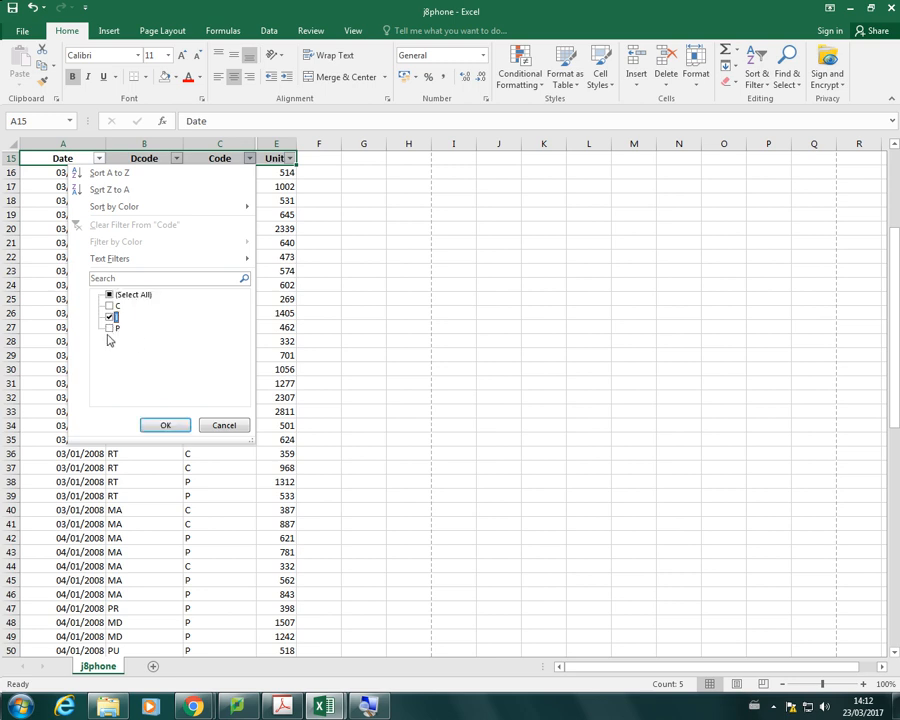
left_click(108, 295)
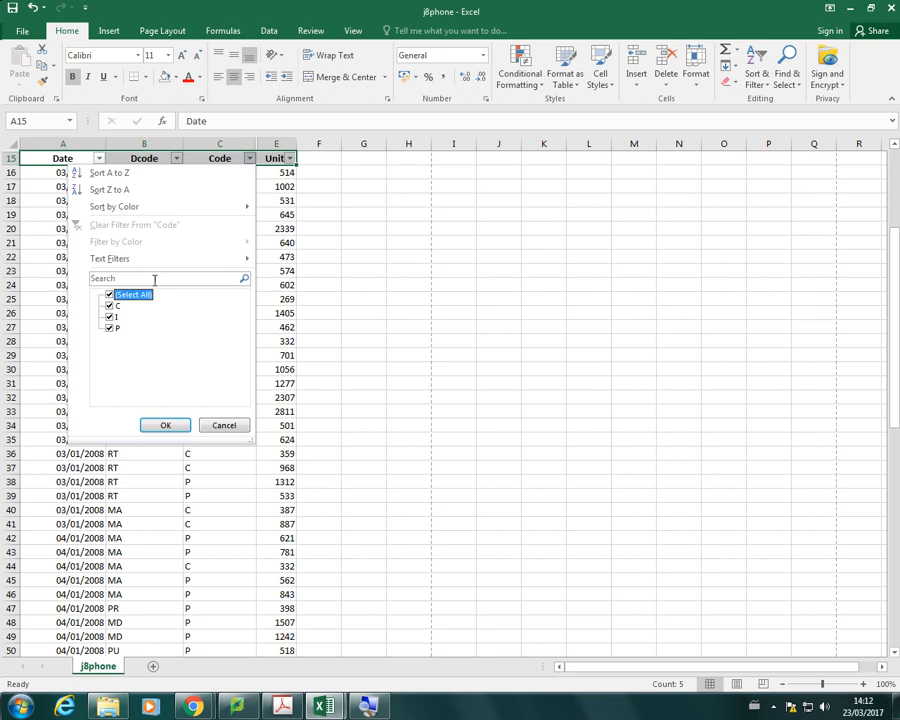
Apply a custom text filter to the Code column so that only rows equal to I are shown
mouse_move(114, 264)
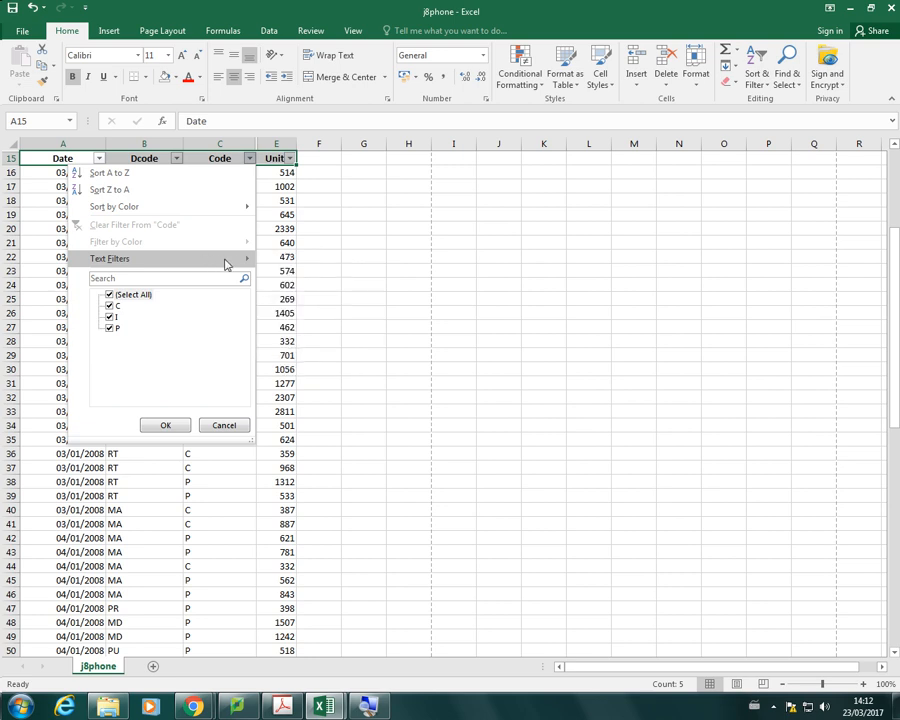
mouse_move(234, 262)
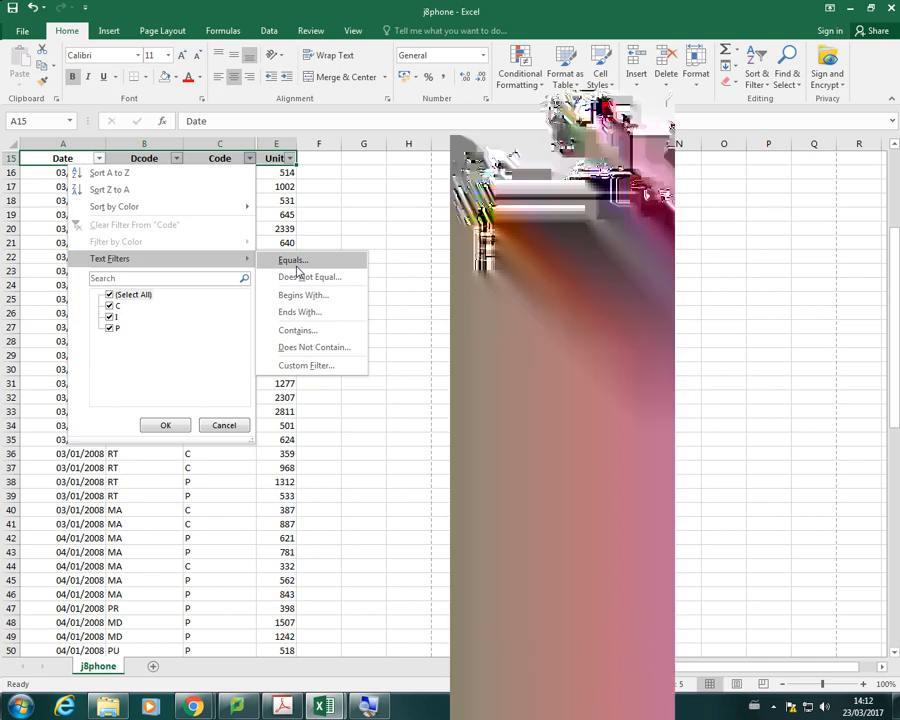
left_click(294, 261)
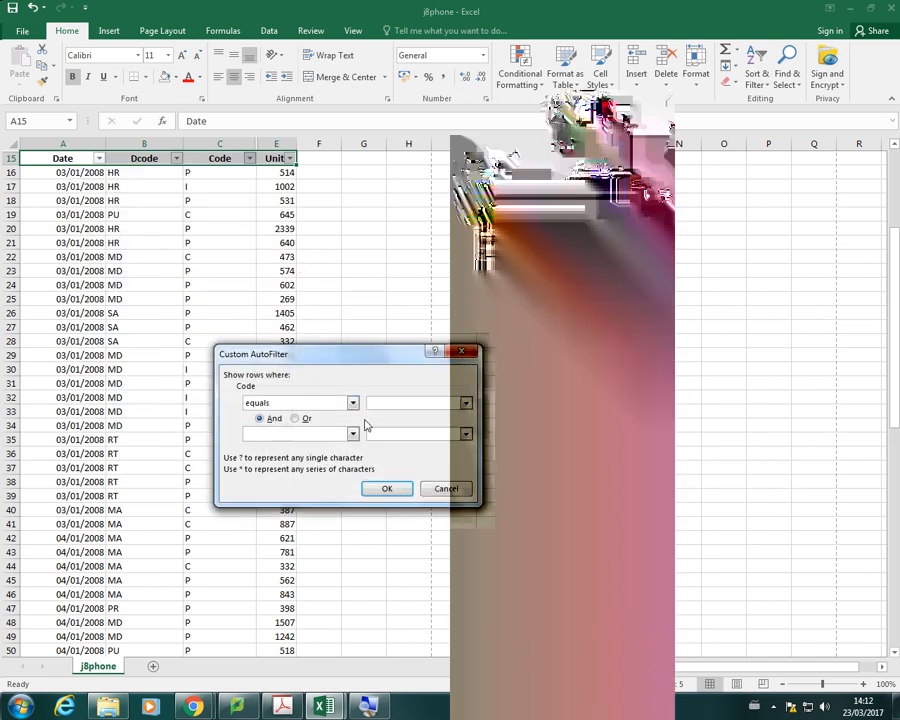
left_click(466, 402)
left_click(424, 424)
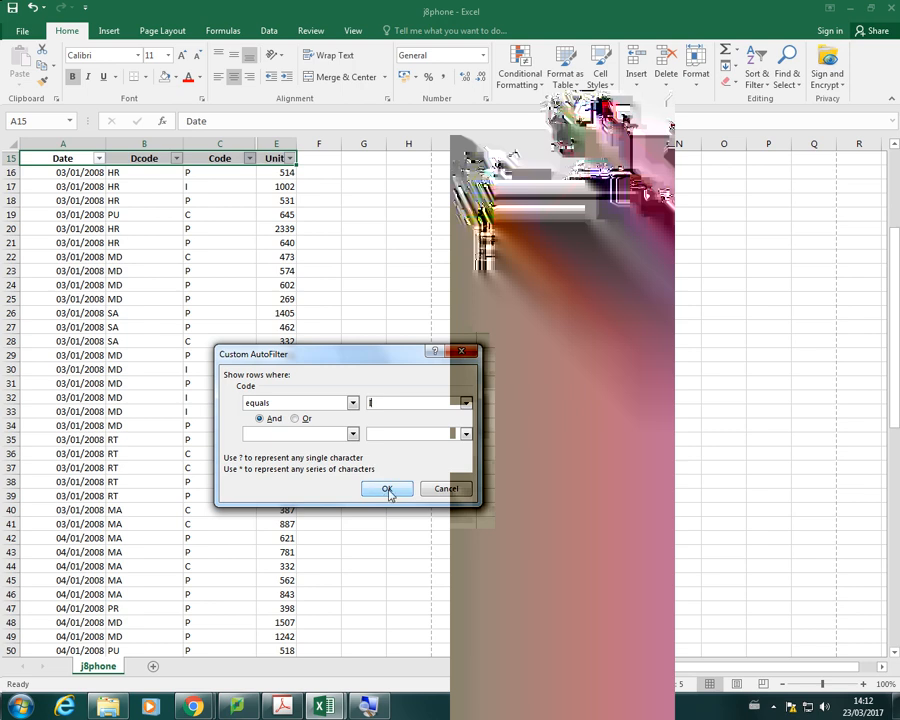
left_click(387, 489)
left_click(318, 383)
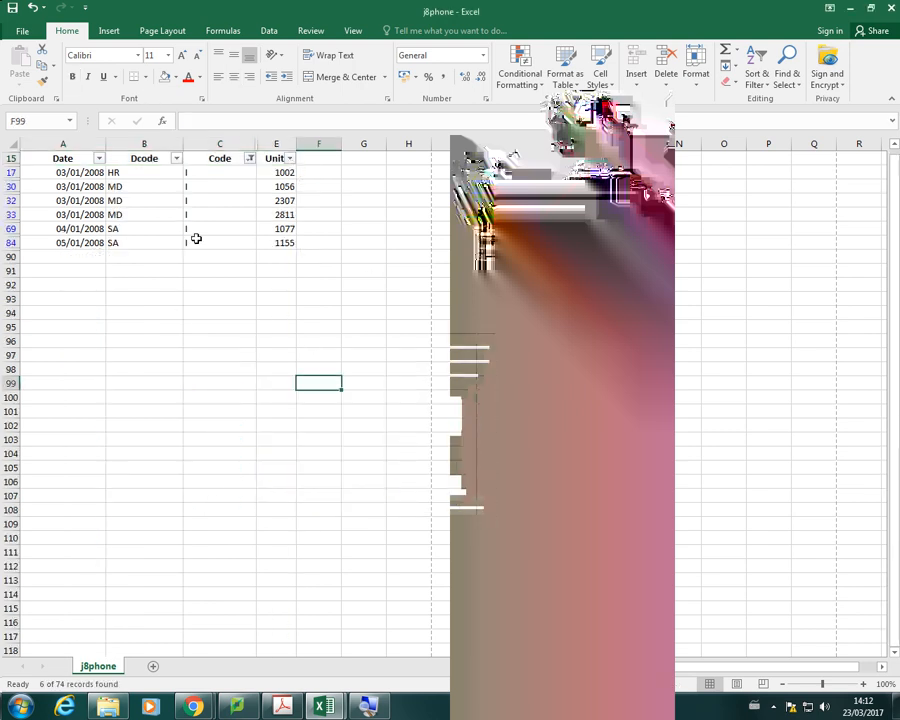
Select the filtered data with its headings, A15:E84, and prepare it for printing with the Print Selection setting
left_click_drag(58, 158, 282, 242)
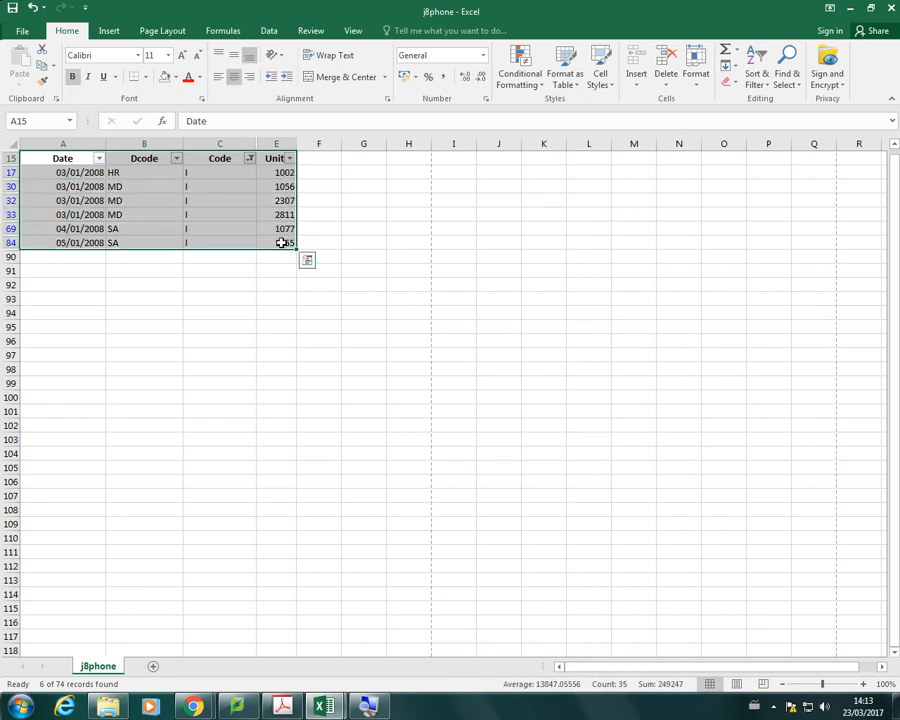
left_click(22, 33)
left_click(34, 200)
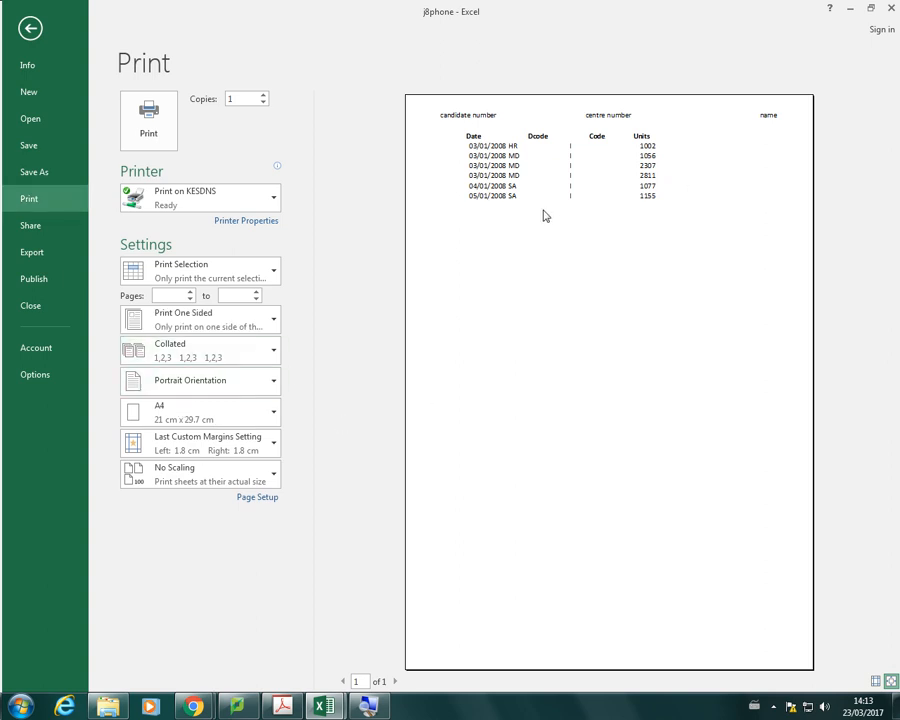
left_click(253, 277)
left_click(235, 379)
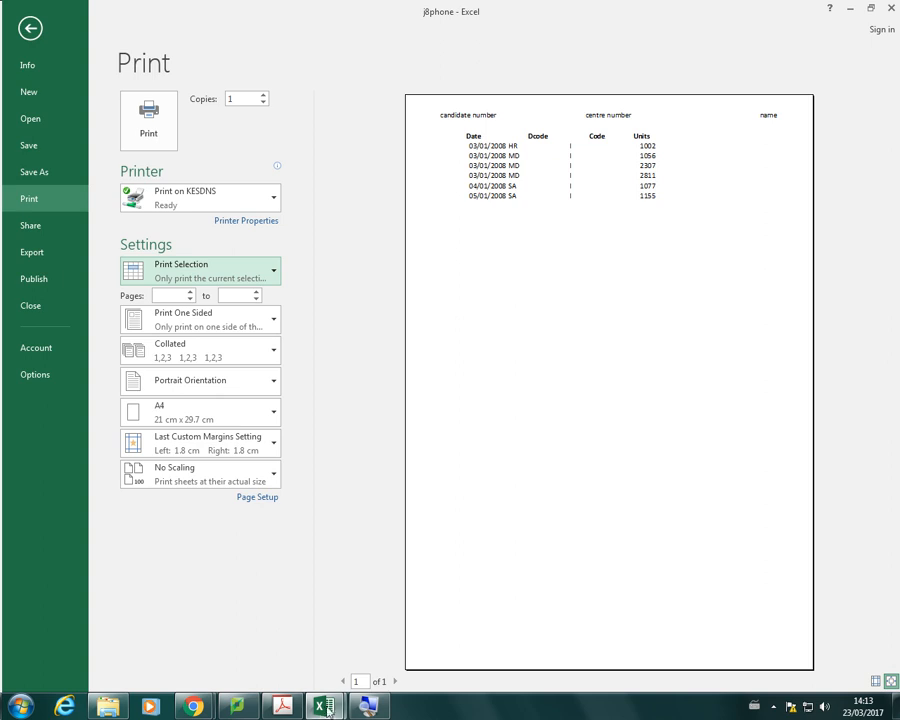
Consult question 19 in the Acrobat exam paper, then return to the j8phone workbook in Excel and clear the Code column's filter
mouse_move(323, 706)
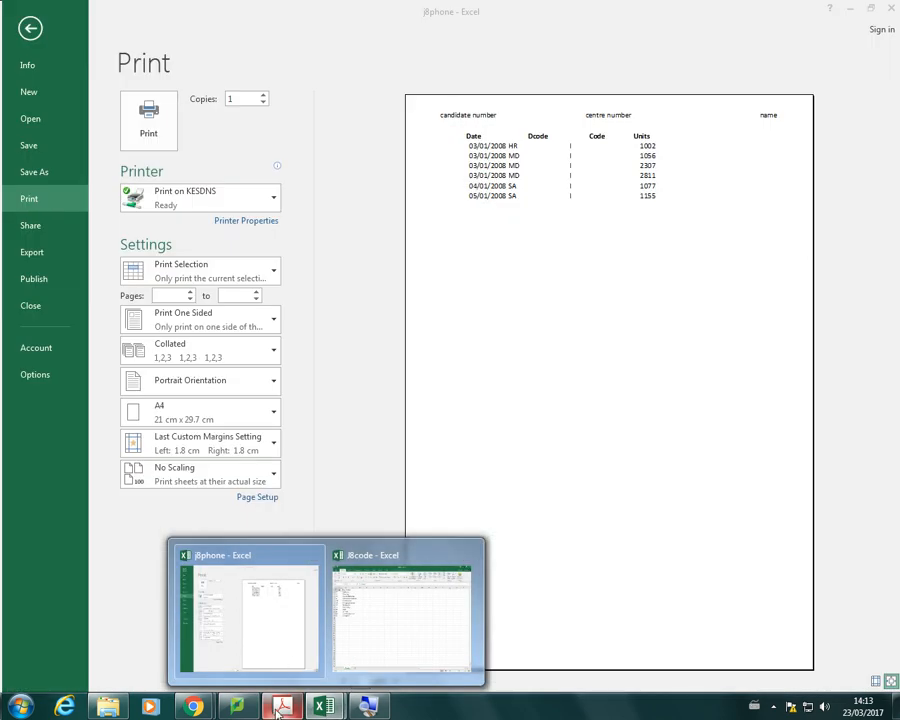
left_click(282, 706)
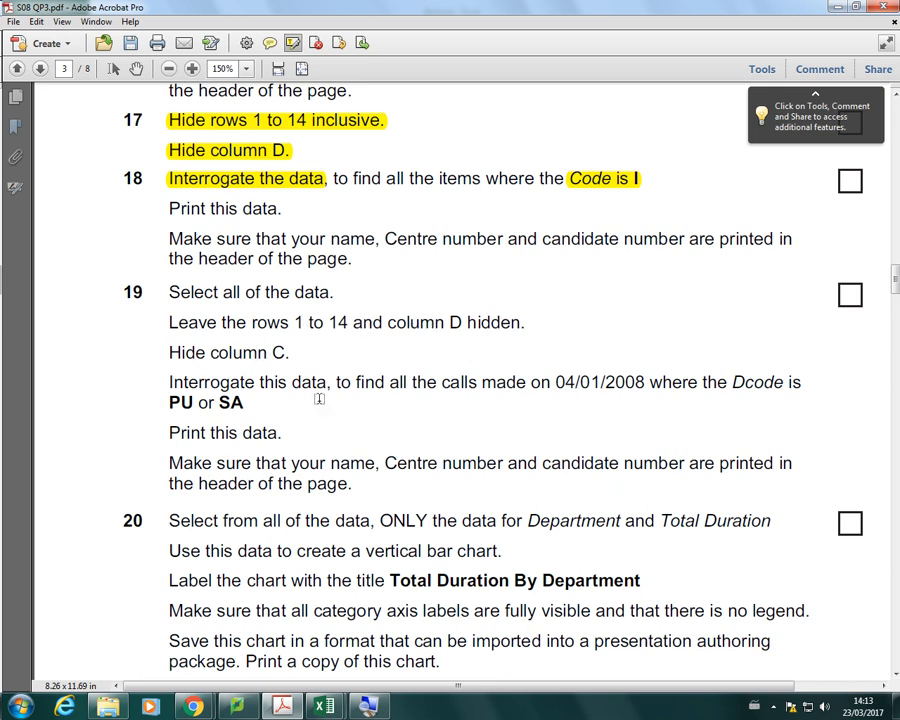
left_click(323, 706)
left_click(281, 643)
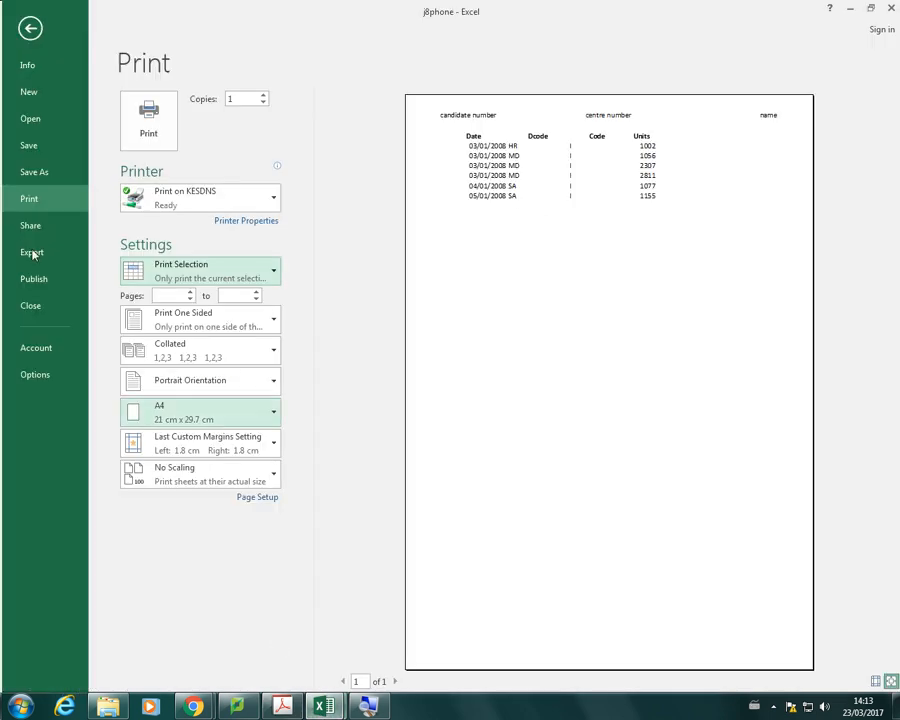
left_click(22, 24)
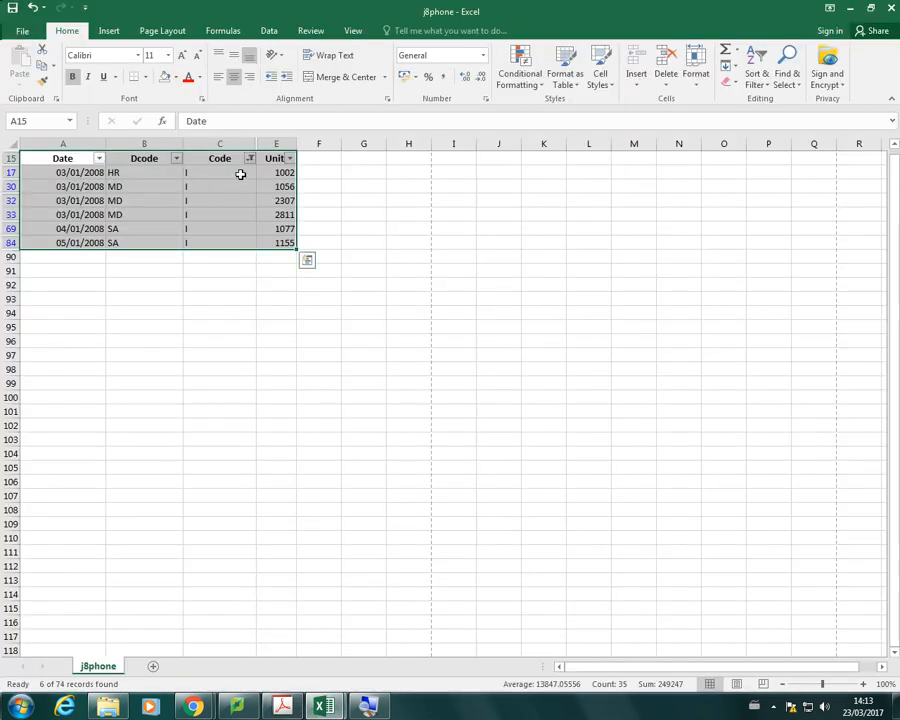
left_click(249, 158)
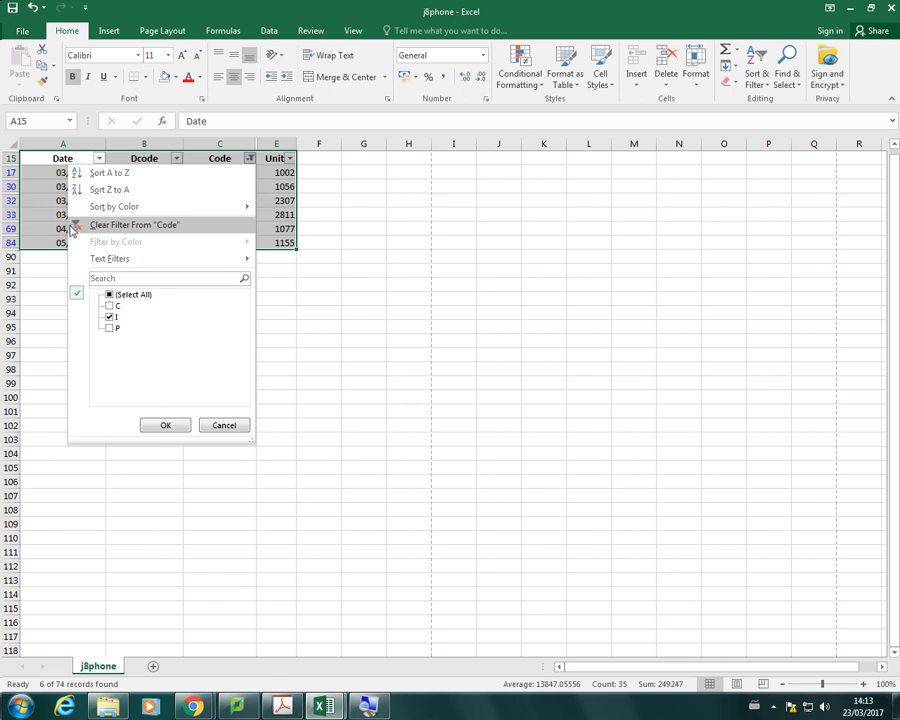
left_click(128, 226)
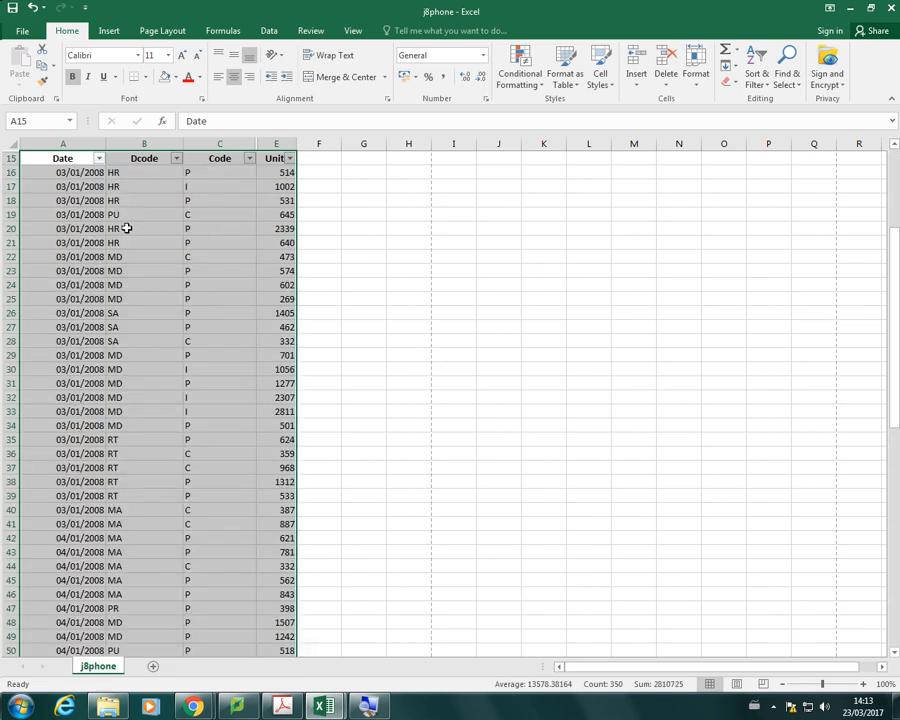
left_click(363, 270)
Hide column C, the Code column, in the j8phone sheet
left_click(208, 143)
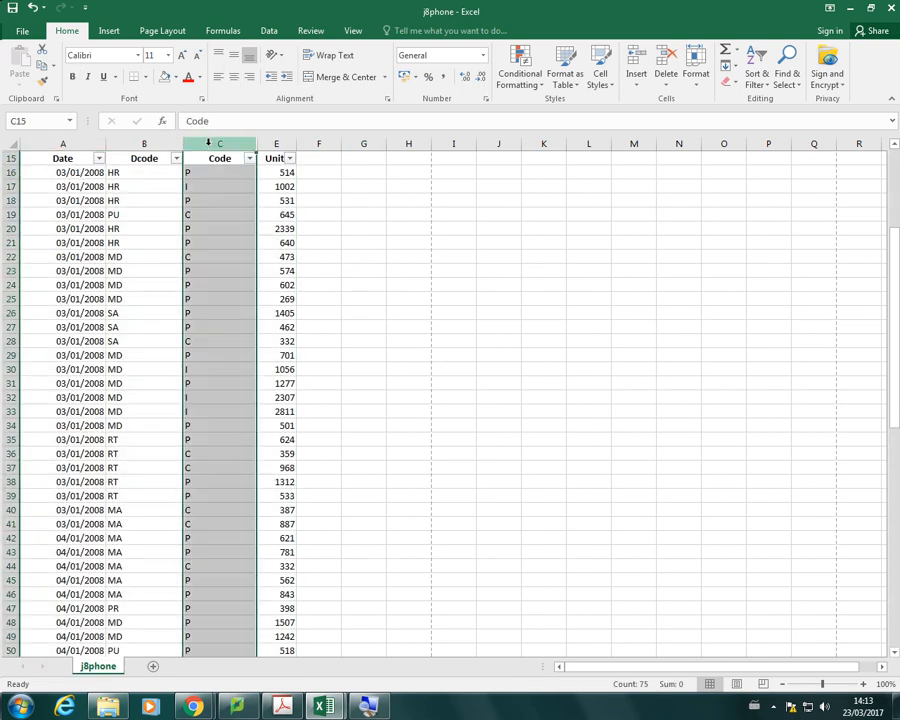
right_click(208, 143)
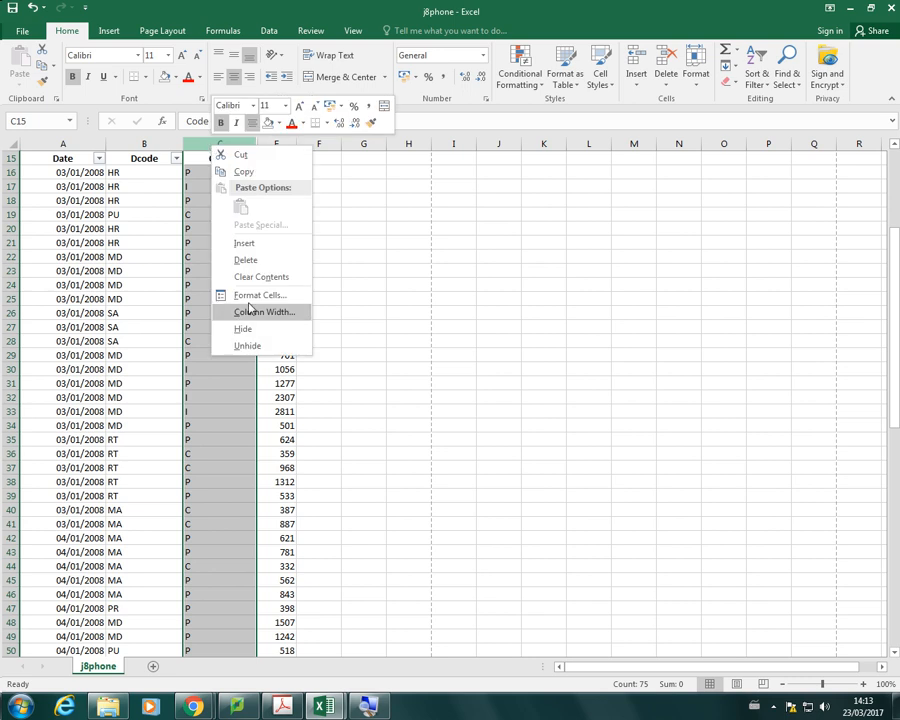
left_click(245, 328)
left_click(318, 340)
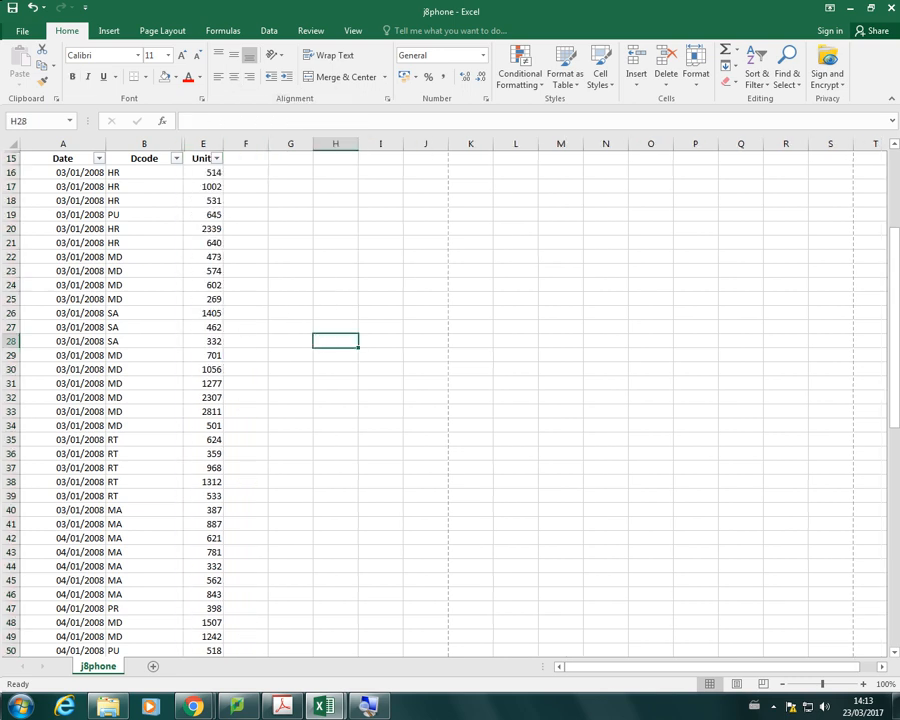
Check question 19's criteria in the Acrobat exam paper, return to Excel, and filter the Date column to 04/01/2008 only
left_click(282, 707)
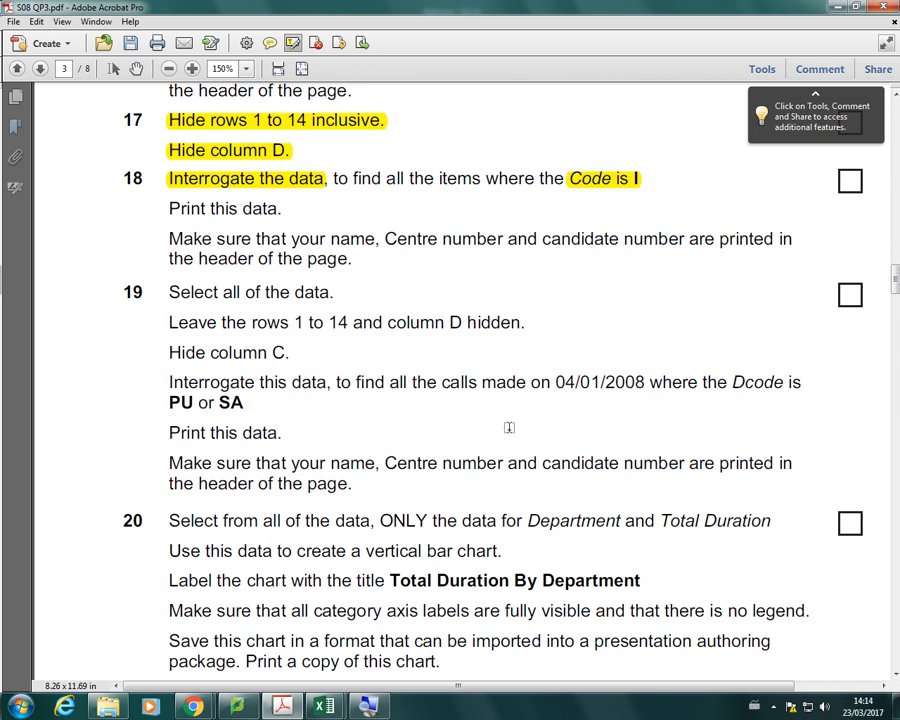
left_click(292, 707)
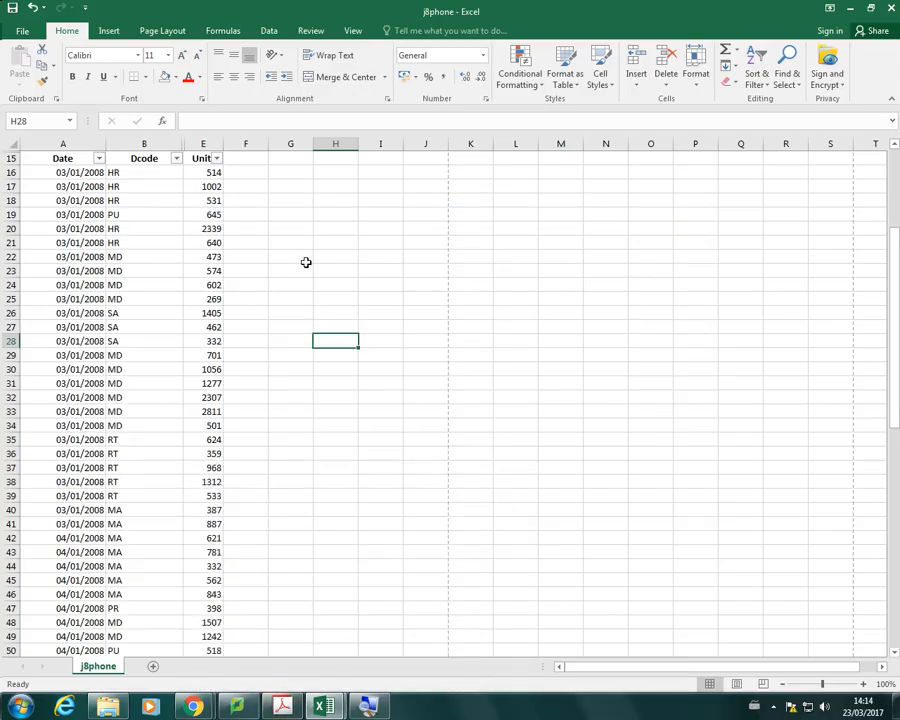
left_click(98, 160)
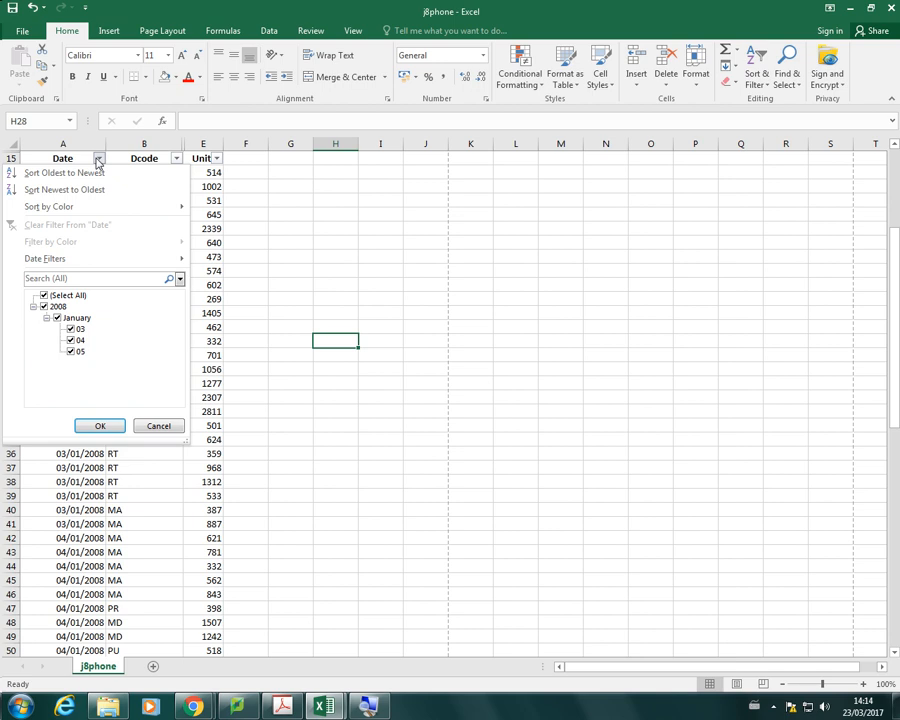
left_click(70, 330)
left_click(70, 352)
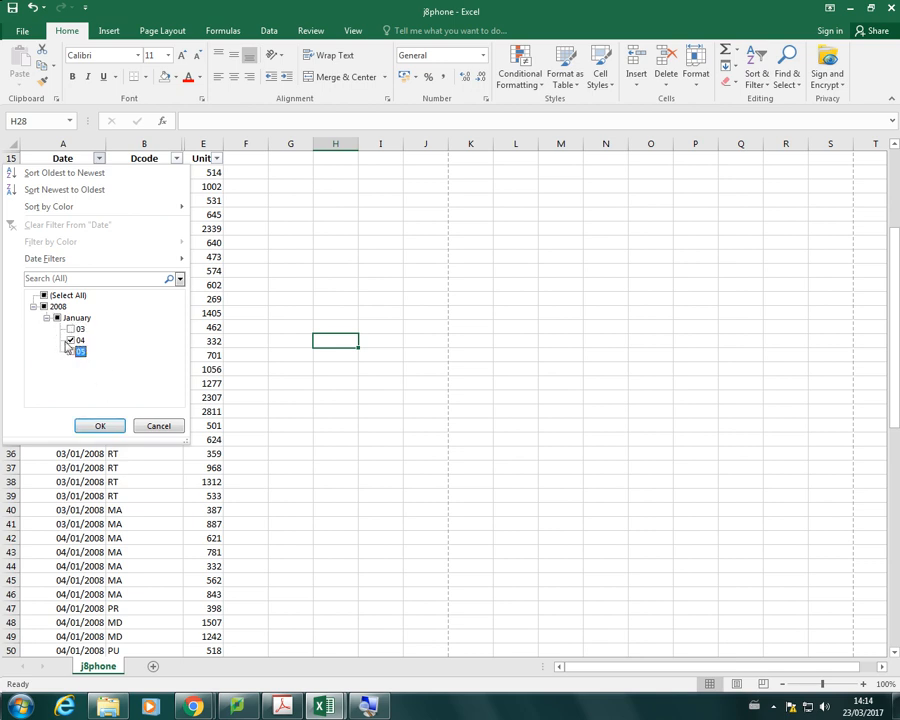
left_click(100, 426)
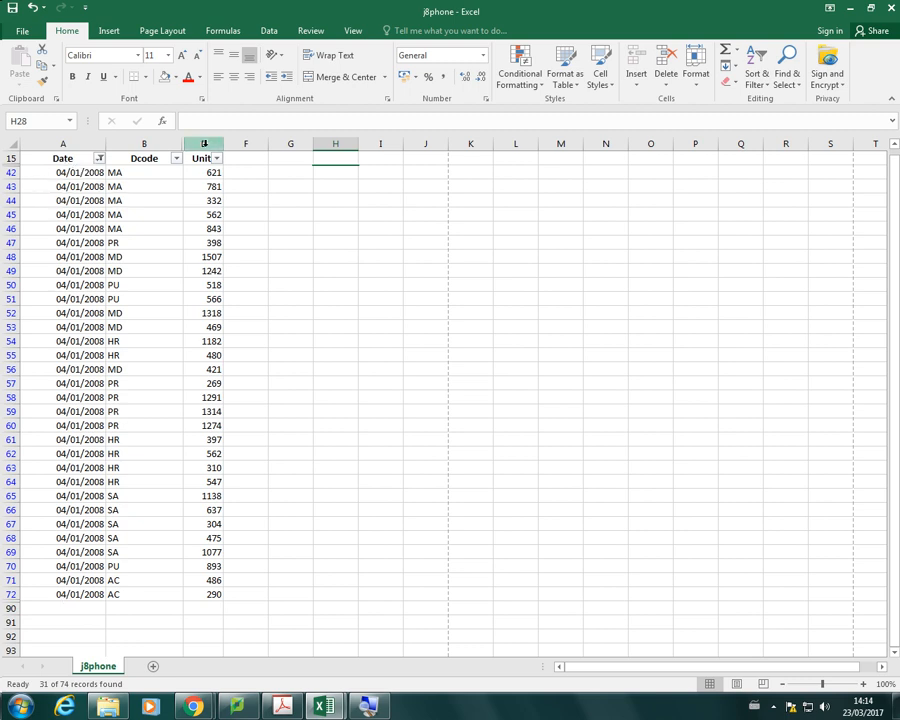
Check question 19's Dcode criteria in the Acrobat exam paper, return to the j8phone workbook in Excel, and open the Dcode column's filter options
left_click(283, 707)
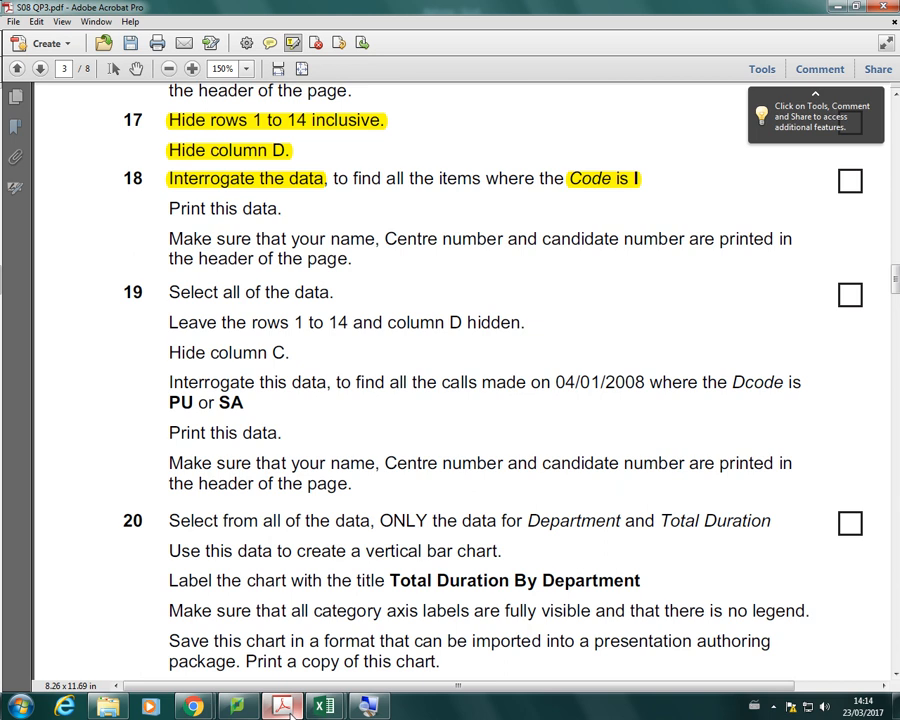
mouse_move(323, 705)
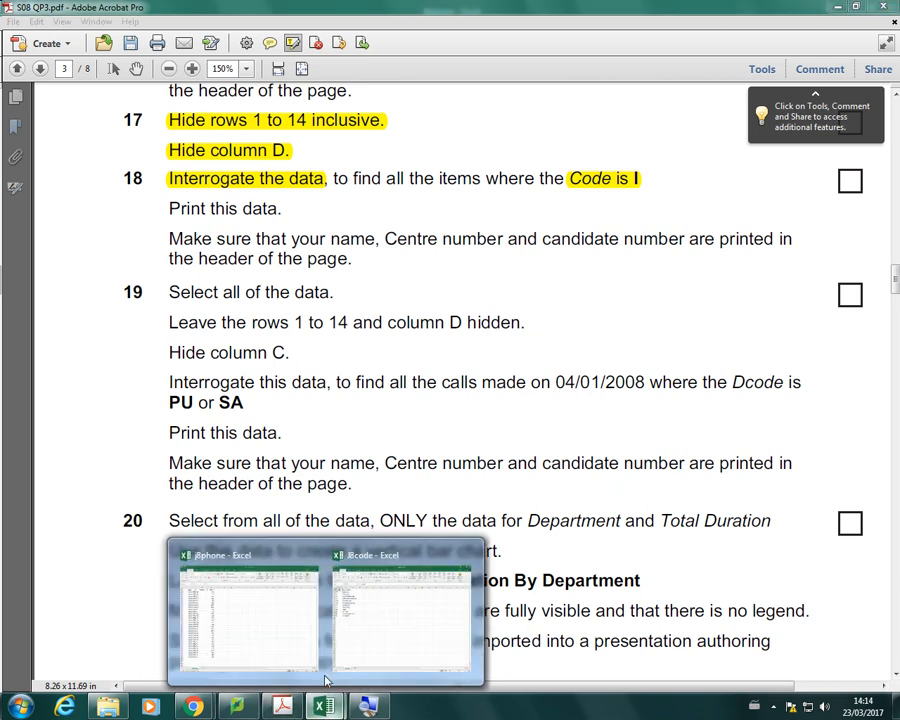
left_click(247, 625)
left_click(175, 158)
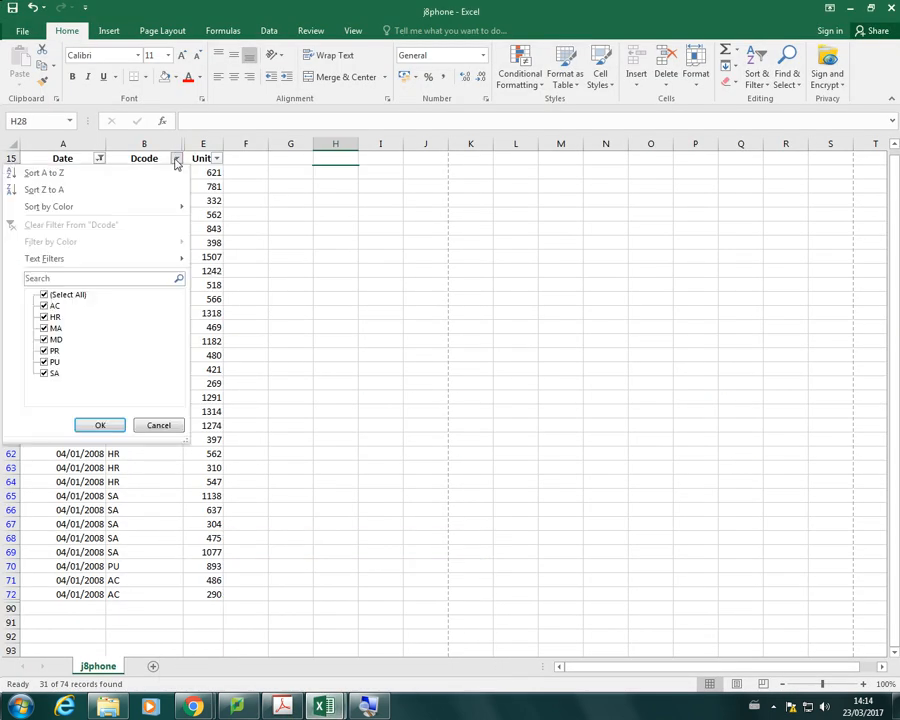
left_click(43, 295)
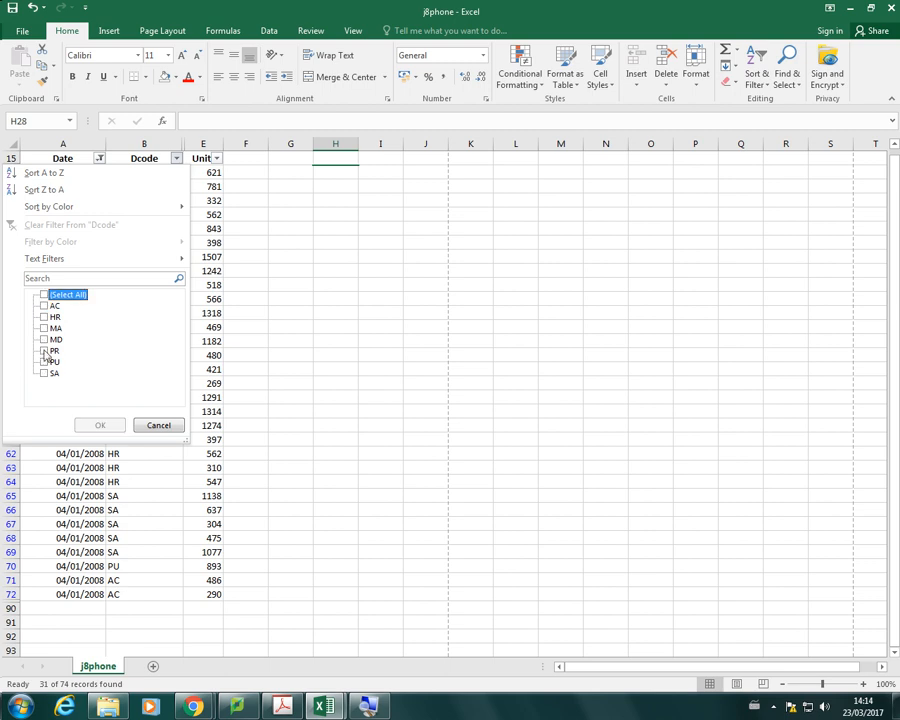
left_click(44, 373)
left_click(44, 362)
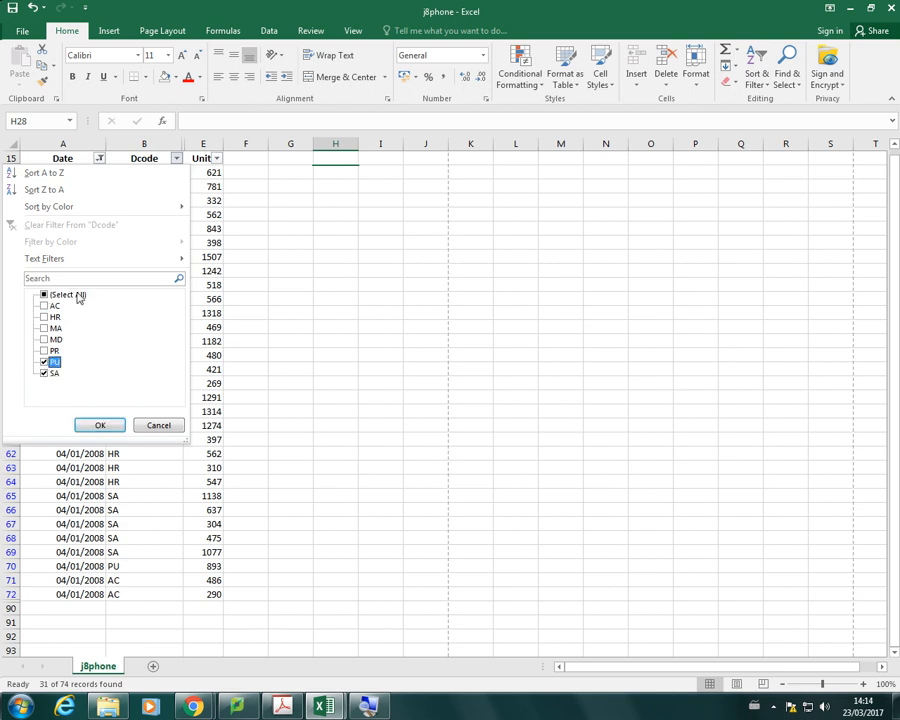
left_click(43, 295)
Apply a custom text filter to the Dcode column showing rows where Dcode equals PU or equals SA
mouse_move(62, 262)
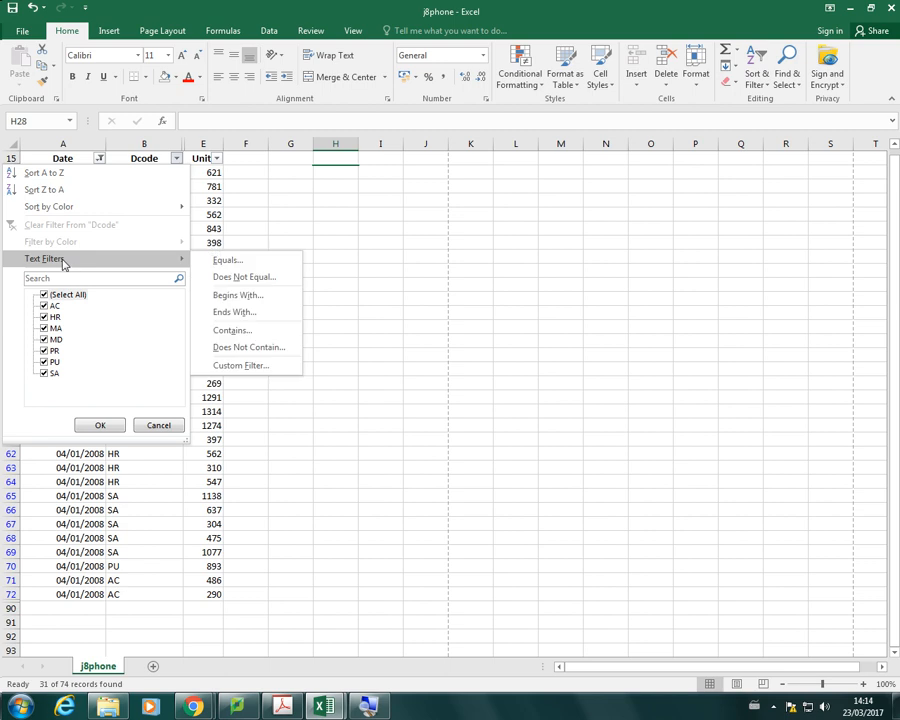
left_click(232, 261)
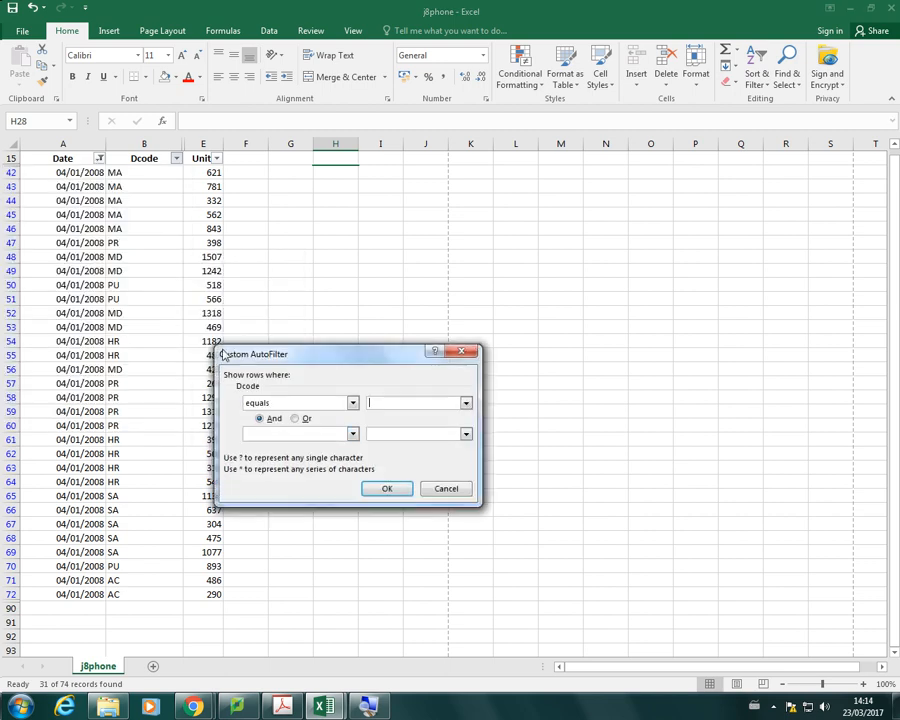
left_click(465, 402)
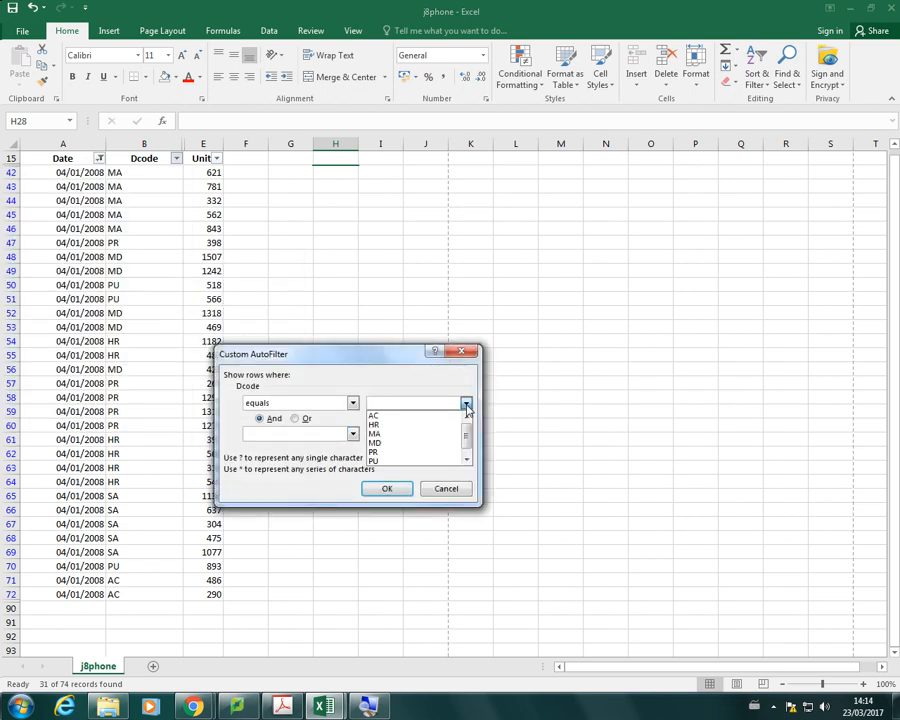
left_click(401, 461)
left_click(294, 418)
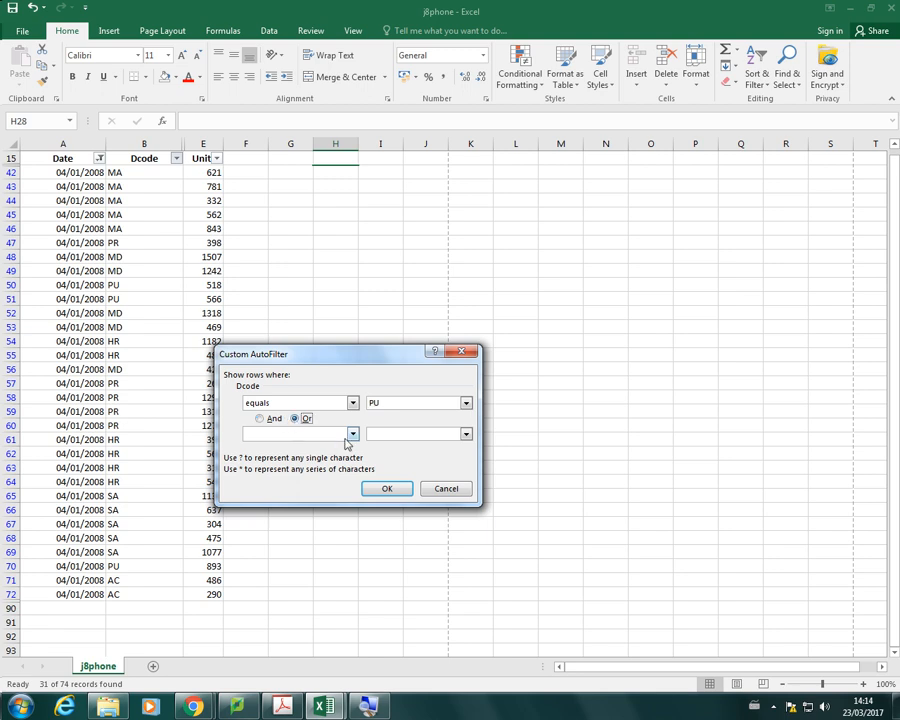
left_click(352, 434)
left_click(344, 456)
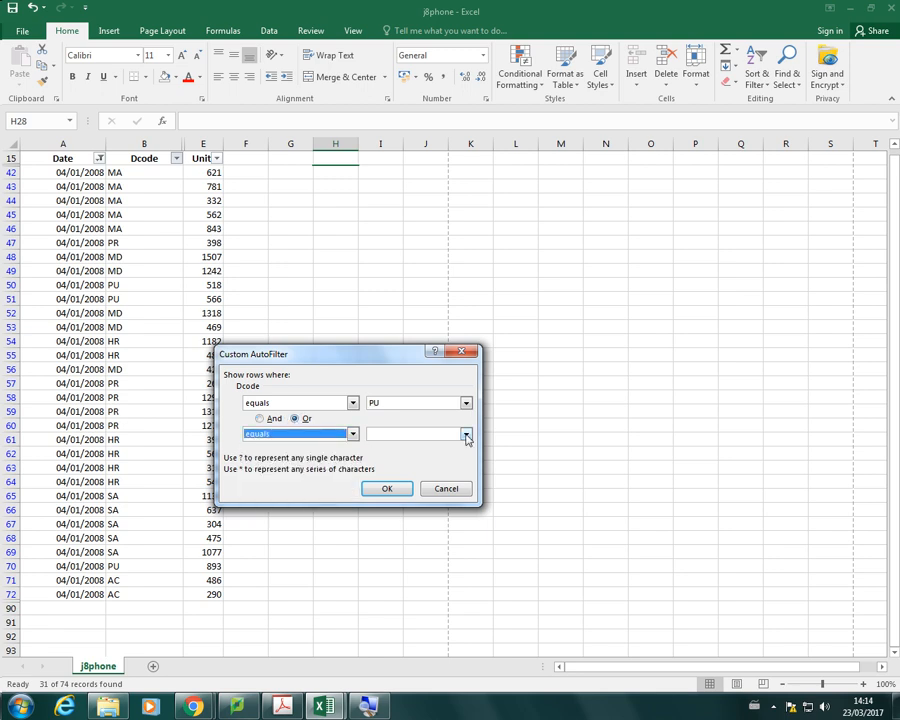
left_click(465, 434)
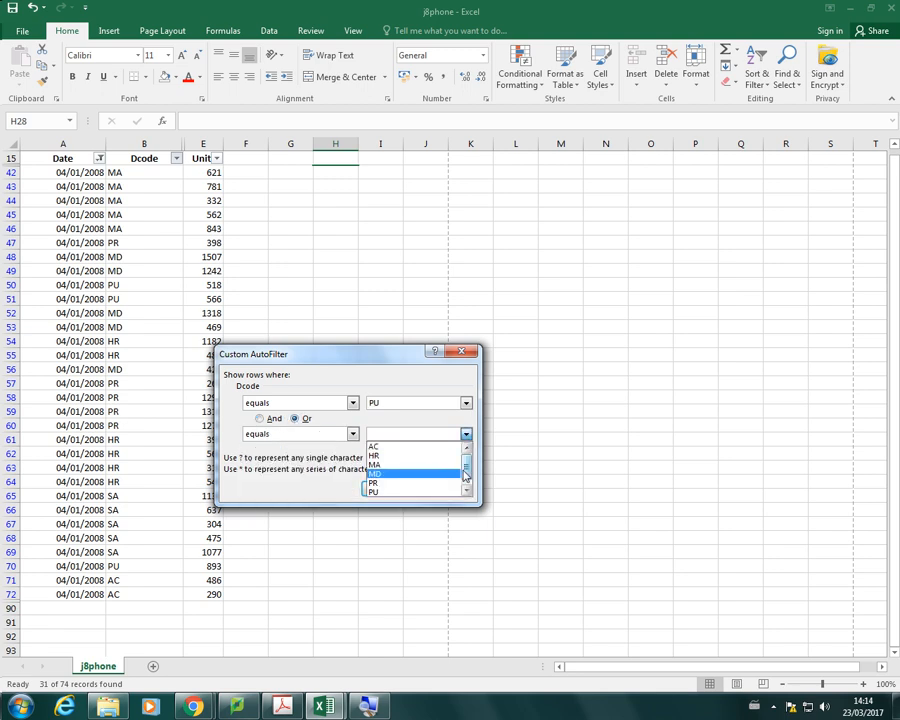
scroll(430, 485, "down", 1)
left_click(394, 491)
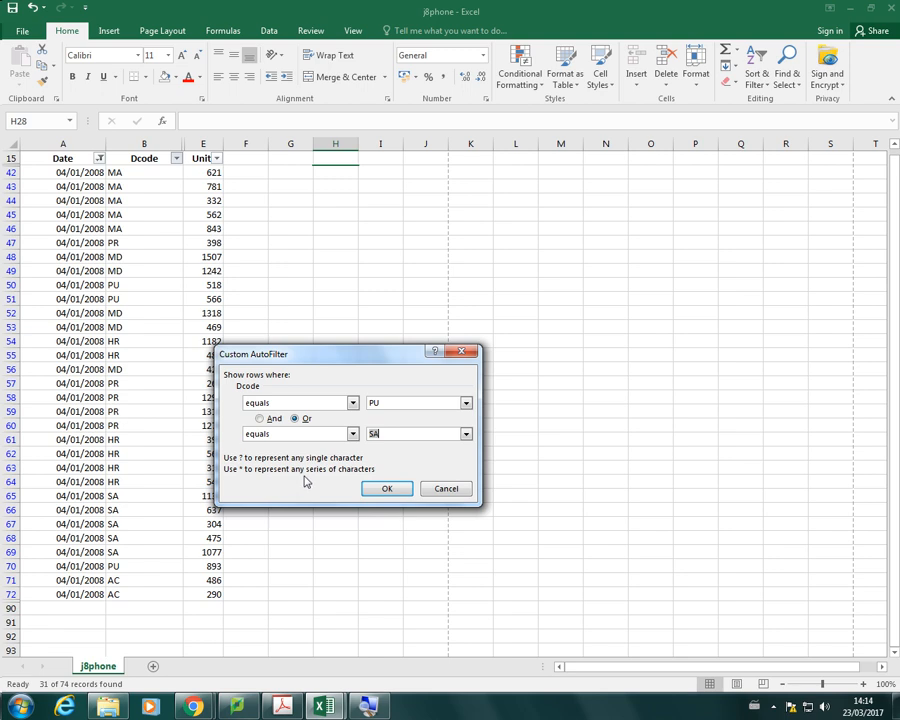
left_click(386, 489)
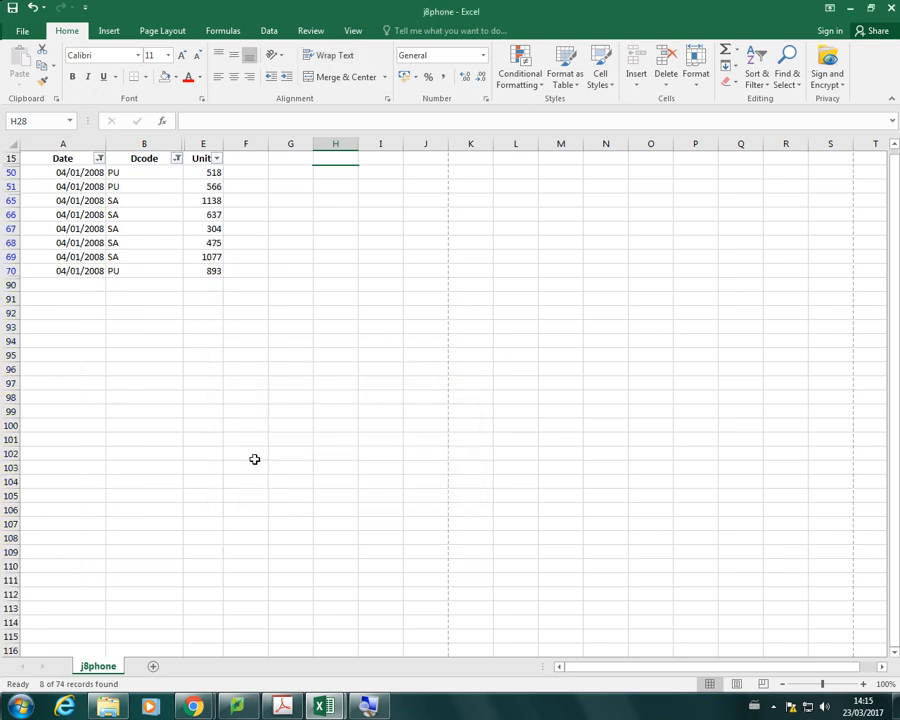
Review question 19's instructions in the Acrobat exam paper, then return to the j8phone workbook in Excel
left_click(282, 707)
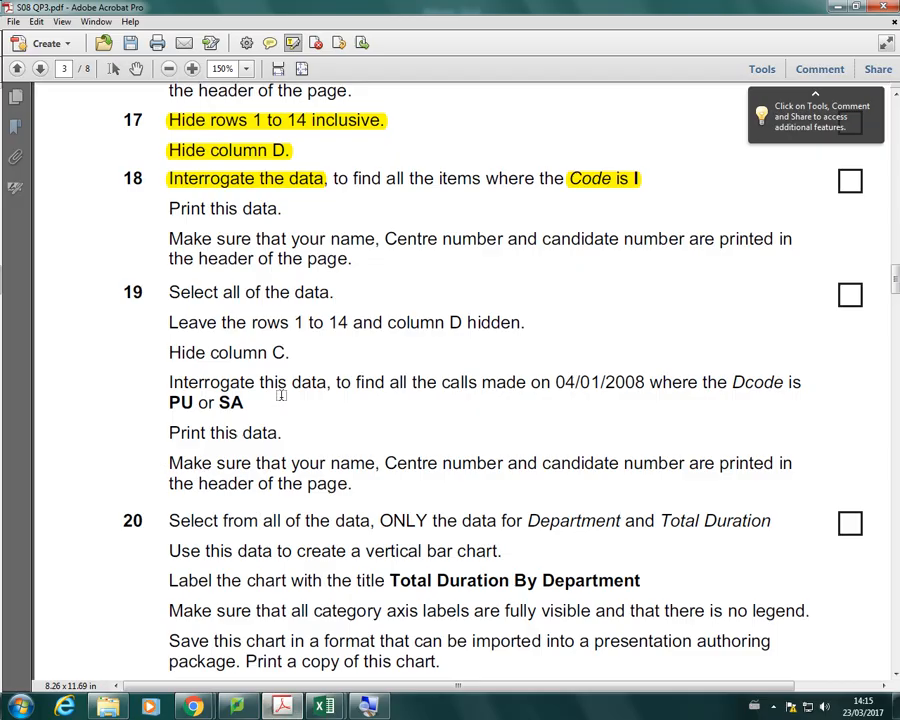
left_click(322, 706)
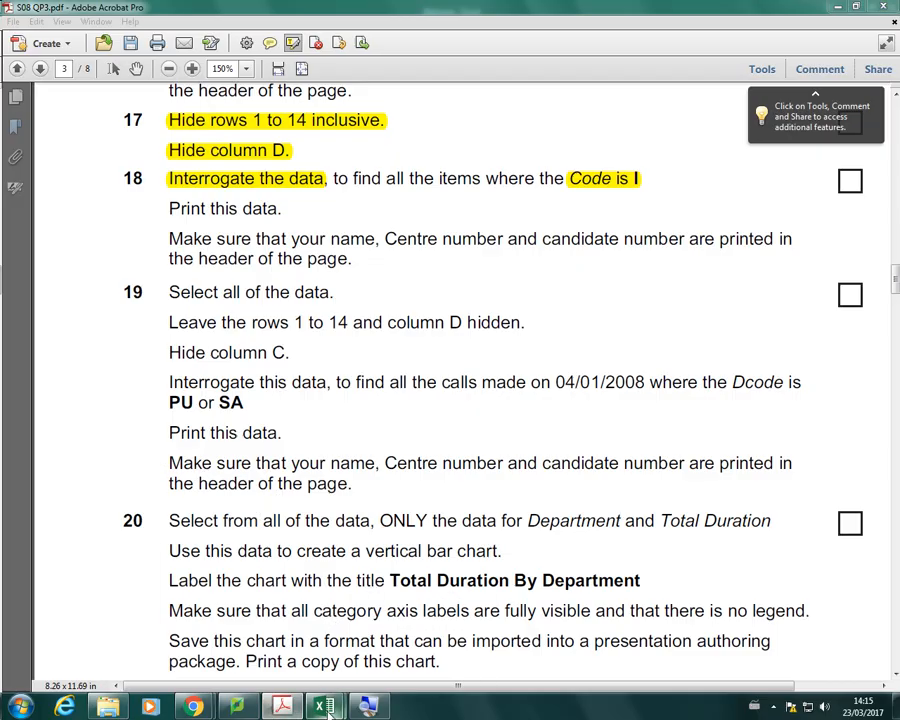
left_click(241, 648)
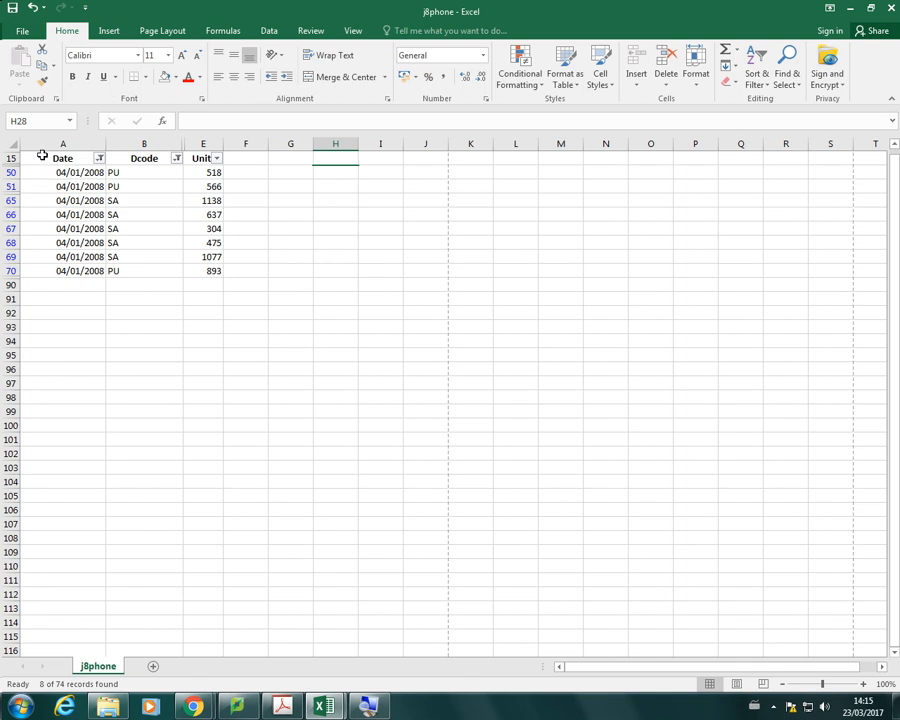
Select the filtered data with its headings, A15:E70, prepare it for printing with Print Selection, and switch to the Acrobat exam paper
left_click_drag(42, 158, 191, 271)
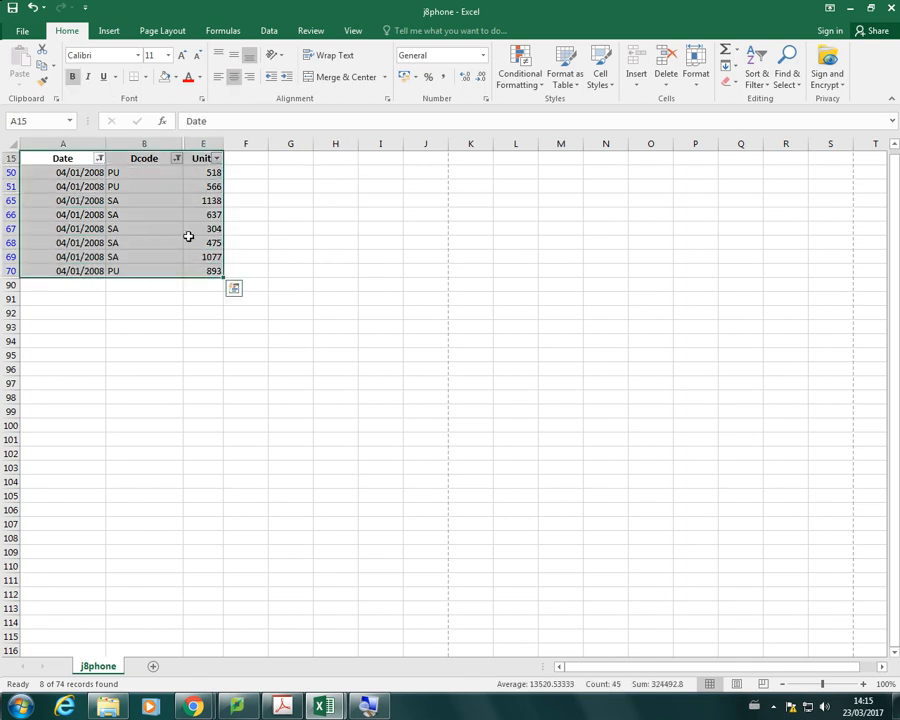
left_click(21, 31)
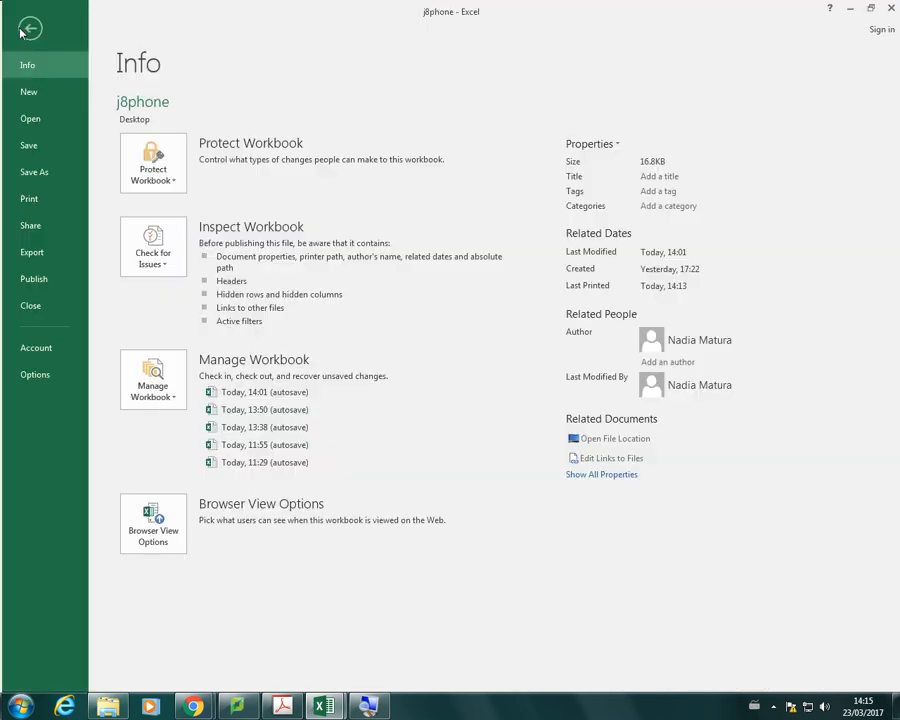
left_click(30, 198)
left_click(240, 274)
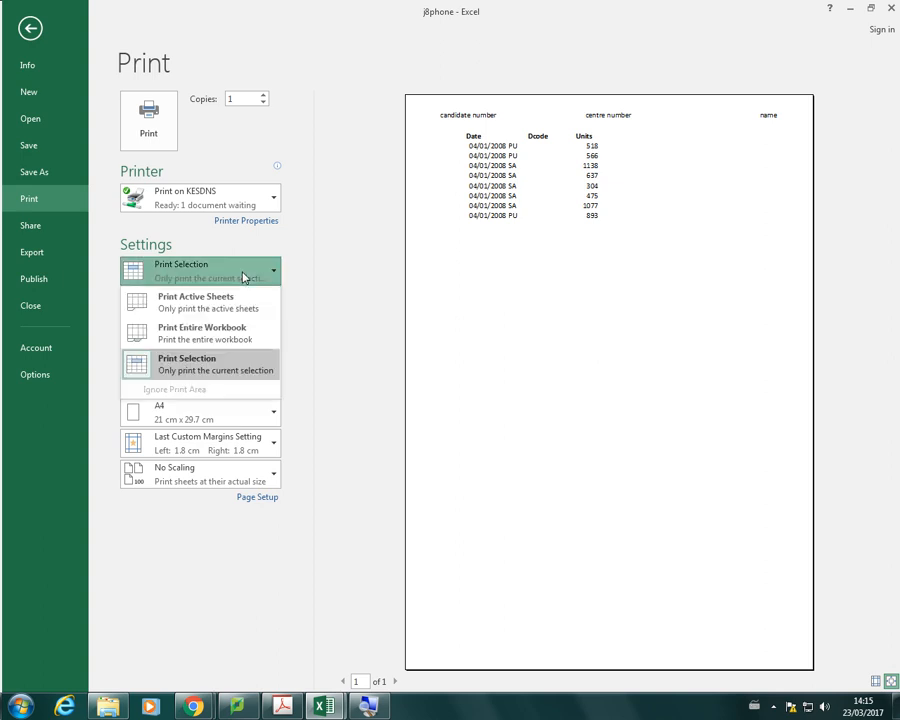
left_click(218, 366)
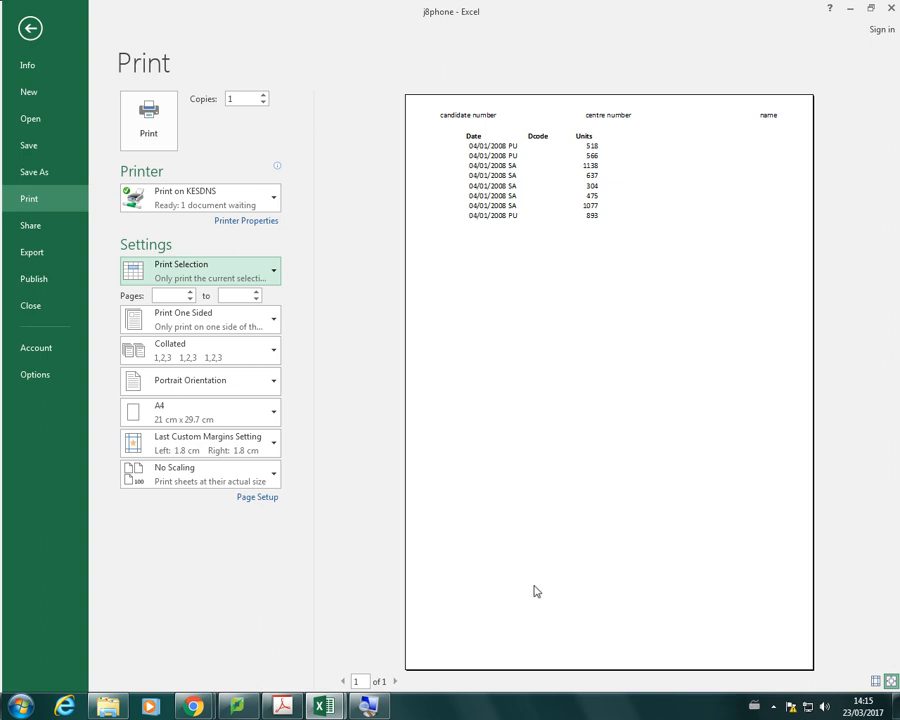
key("alt+Tab")
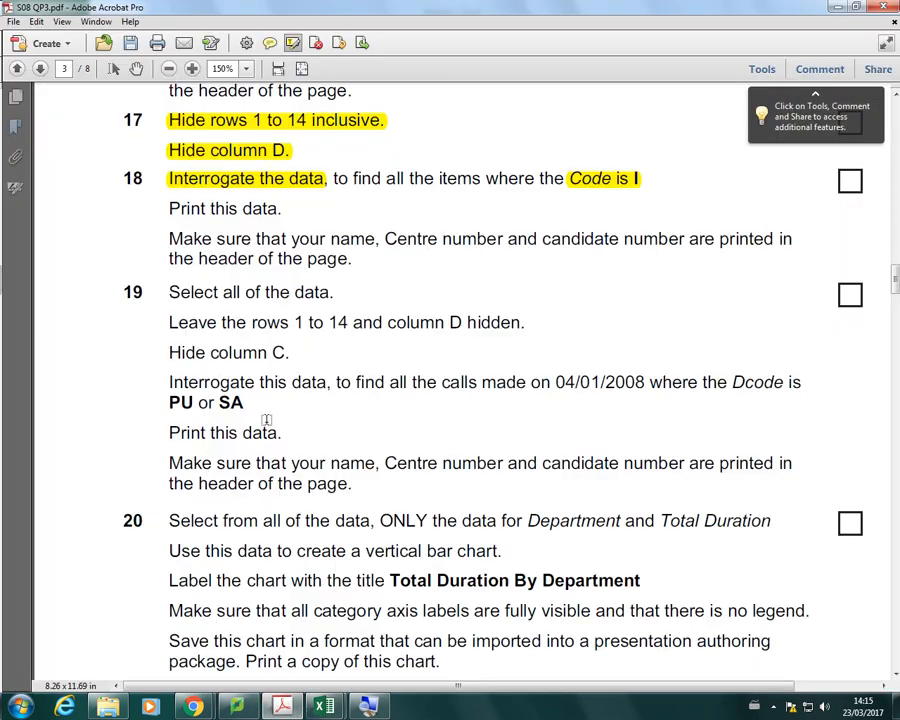